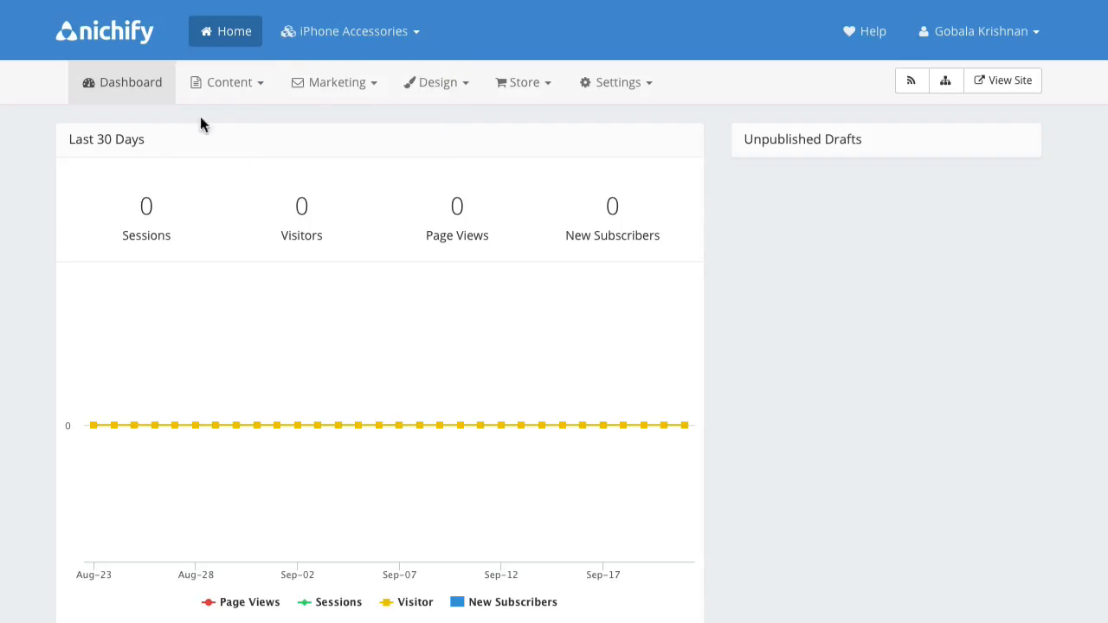
Open the site's blog posts list and start a new post.
mouse_move(215, 100)
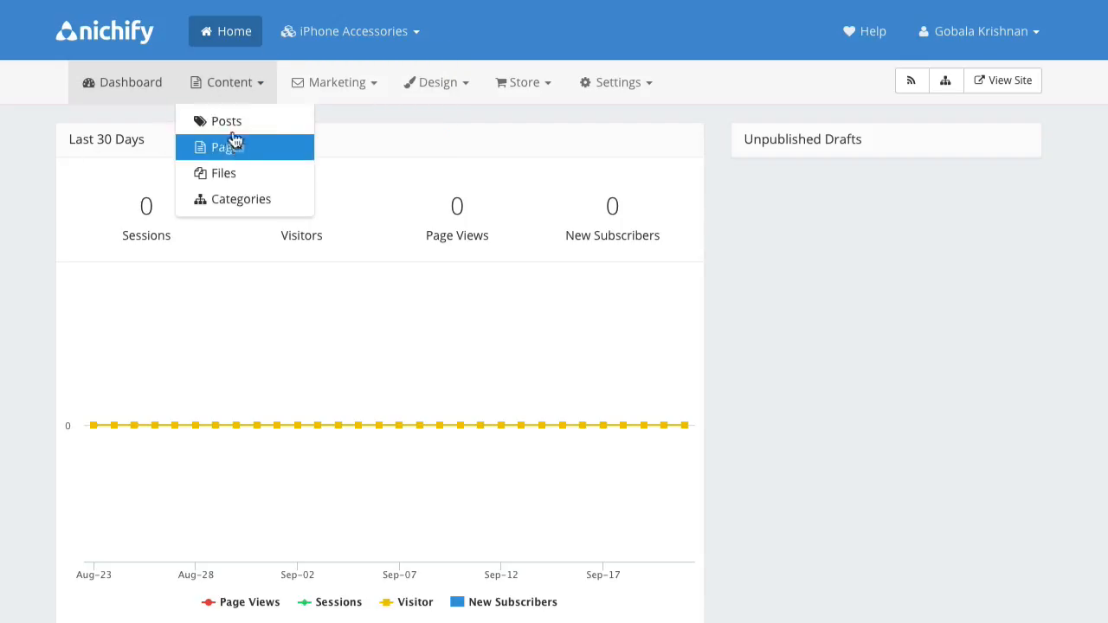
click(235, 131)
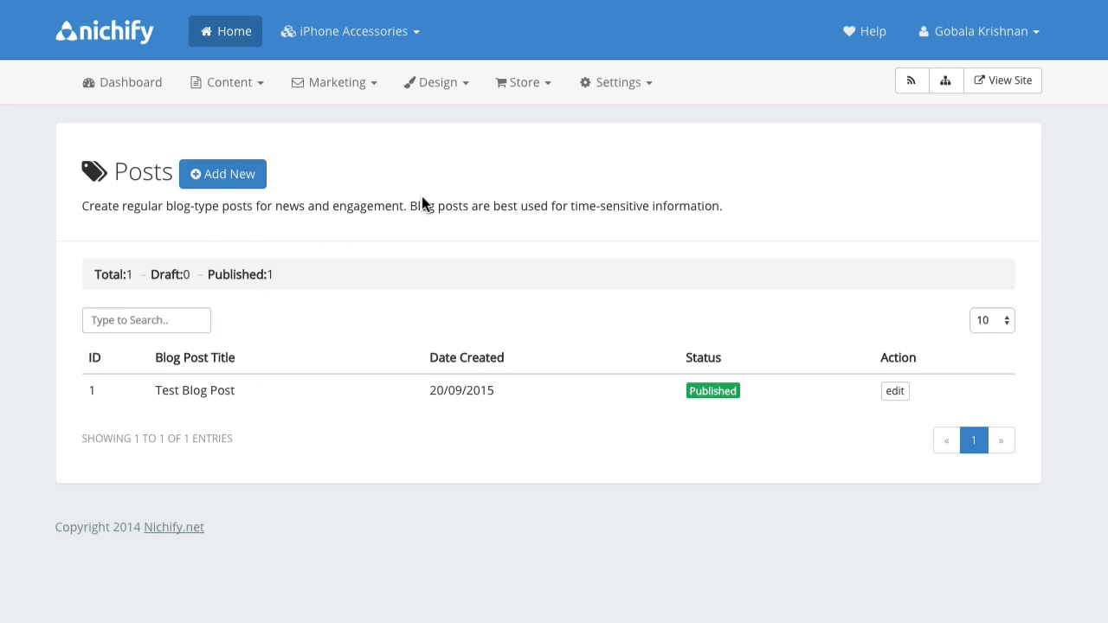
click(226, 178)
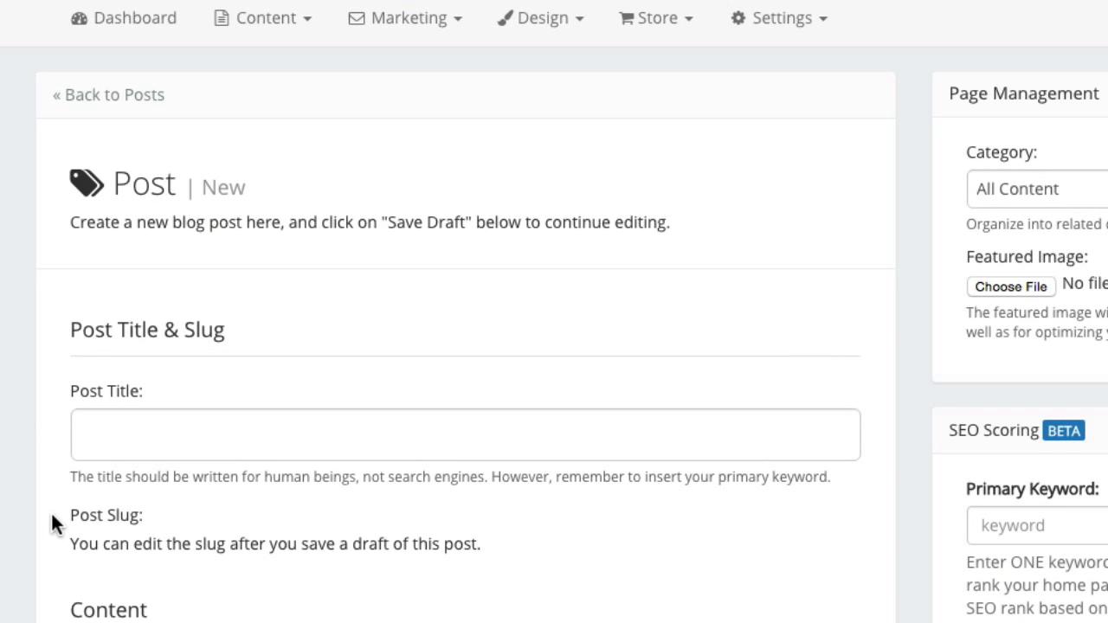
Enter "This is A New Blog Post" as the title of the new post.
scroll(554, 312, down, 10)
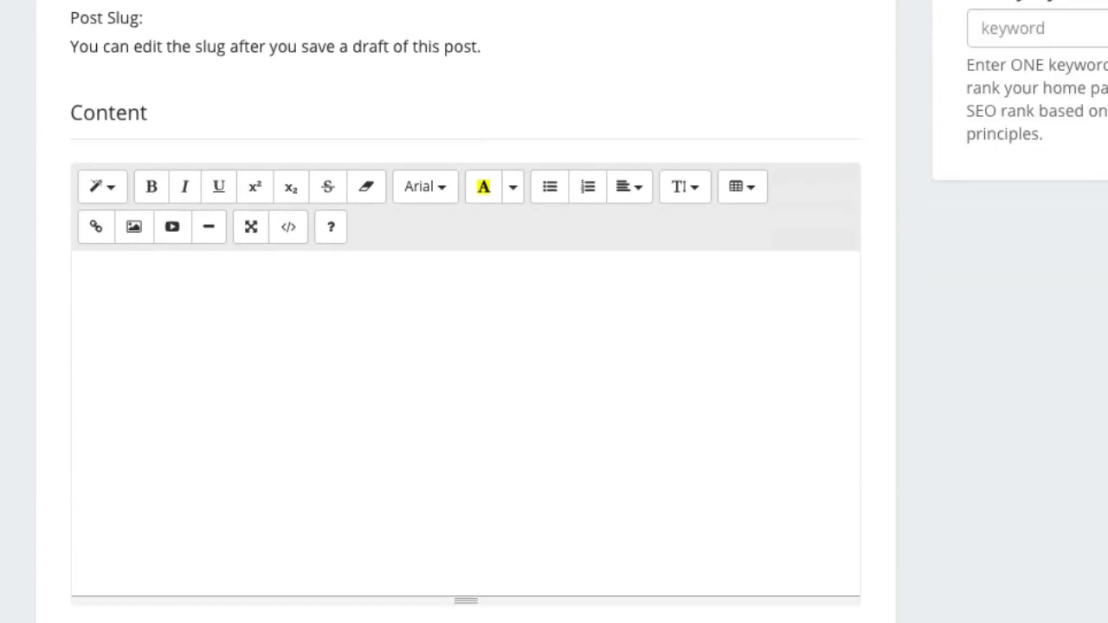
scroll(554, 312, up, 4)
scroll(554, 311, up, 6)
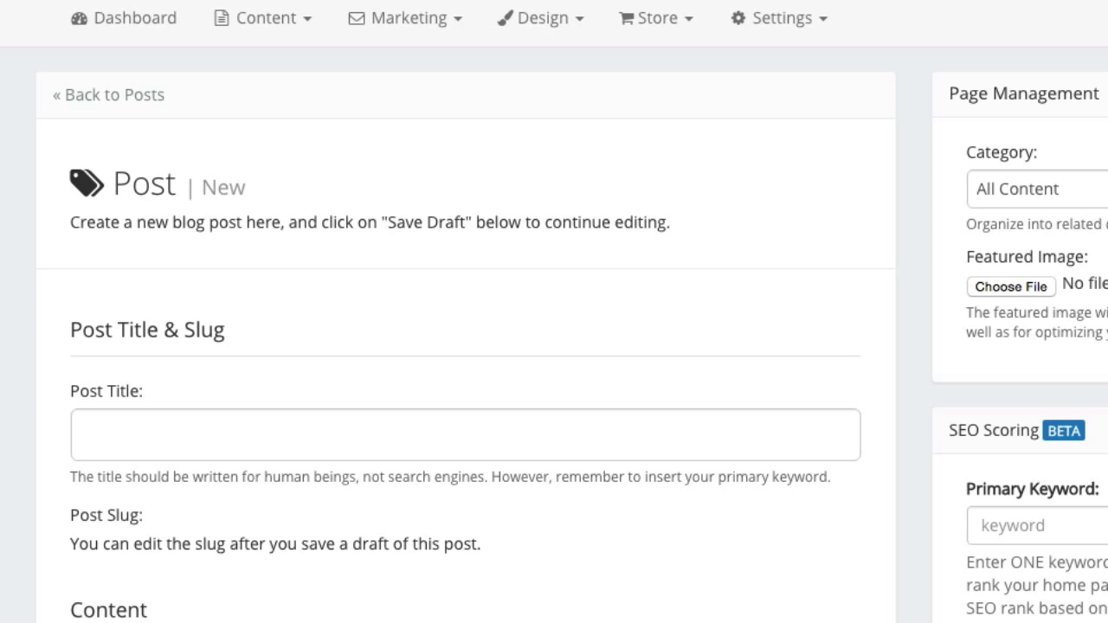
scroll(10, 518, down, 5)
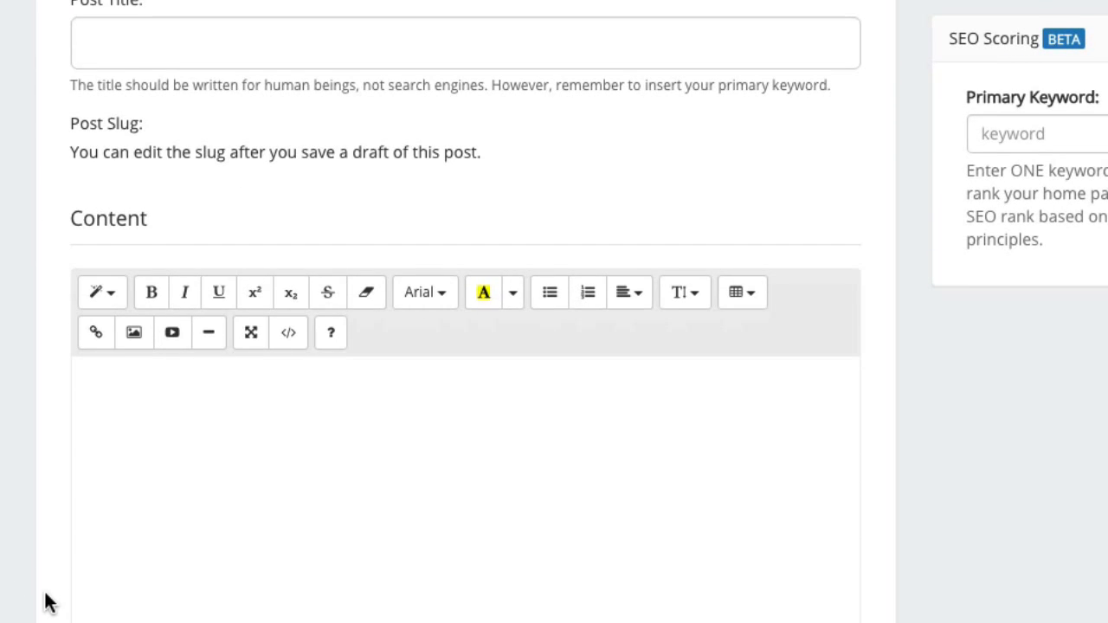
scroll(48, 603, down, 6)
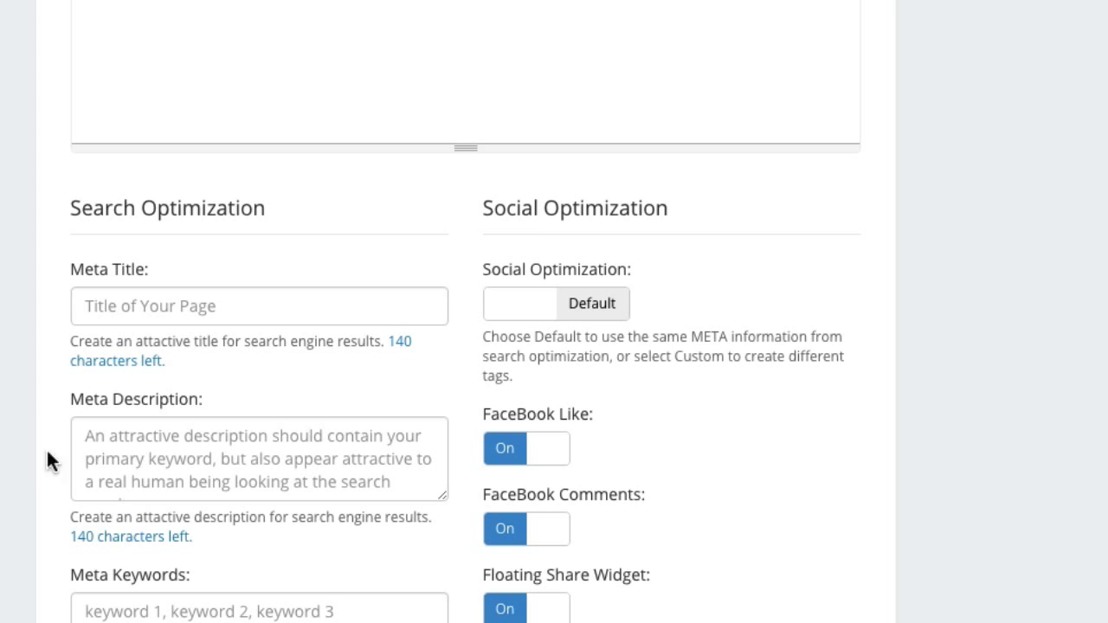
scroll(2, 474, up, 15)
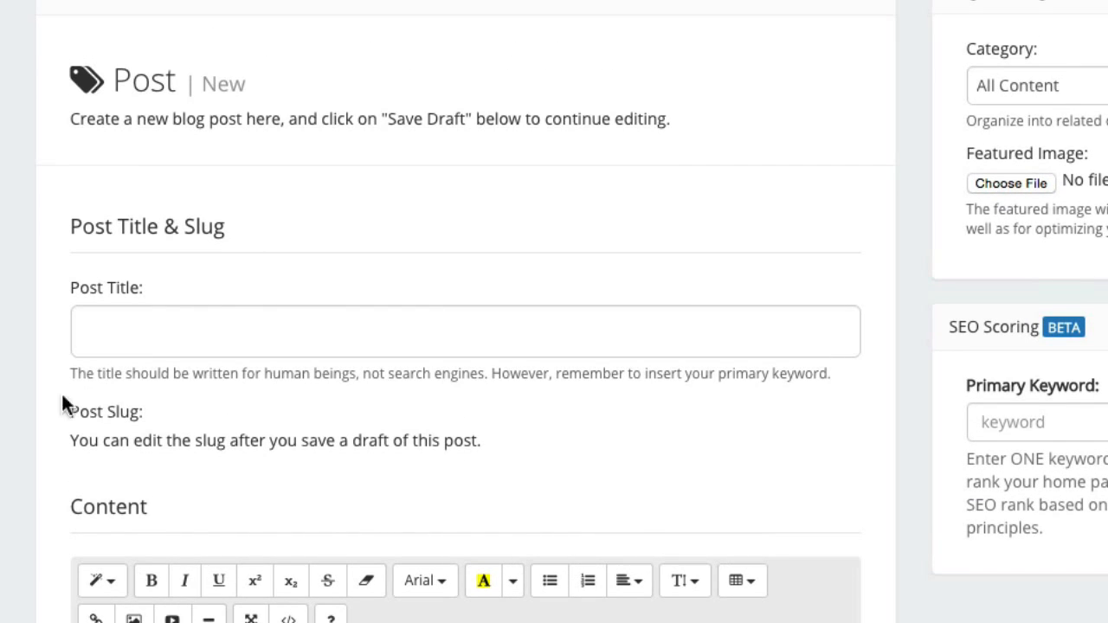
click(154, 348)
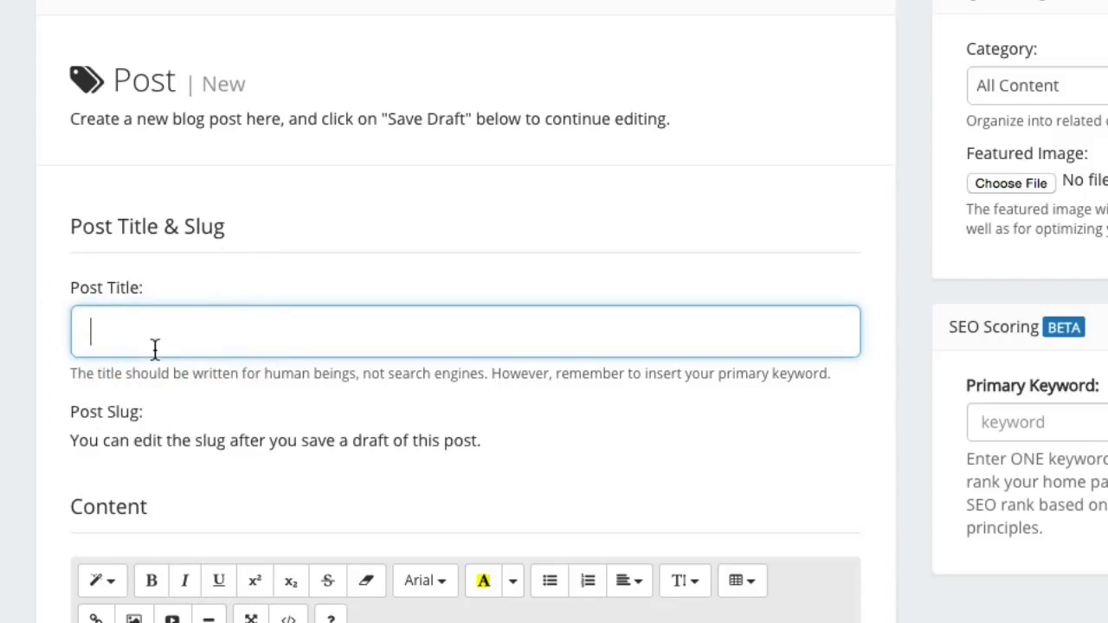
text(This is A New Blog Post)
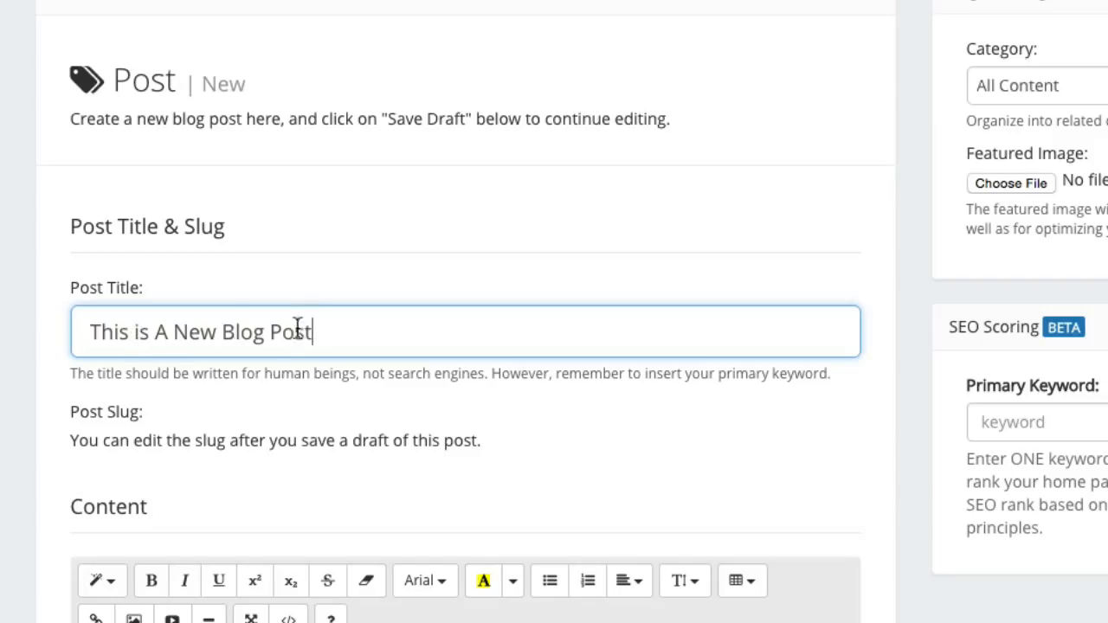
Correct the capitalisation of the post title so it reads "This Is a New Blog Post".
click(141, 334)
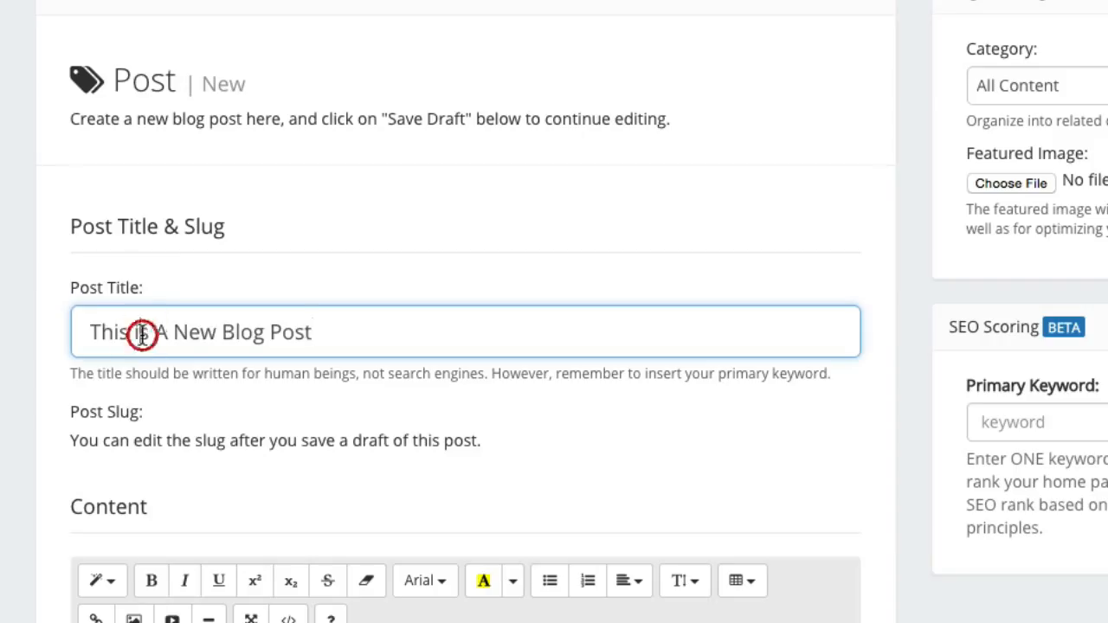
key(BackSpace)
text(I)
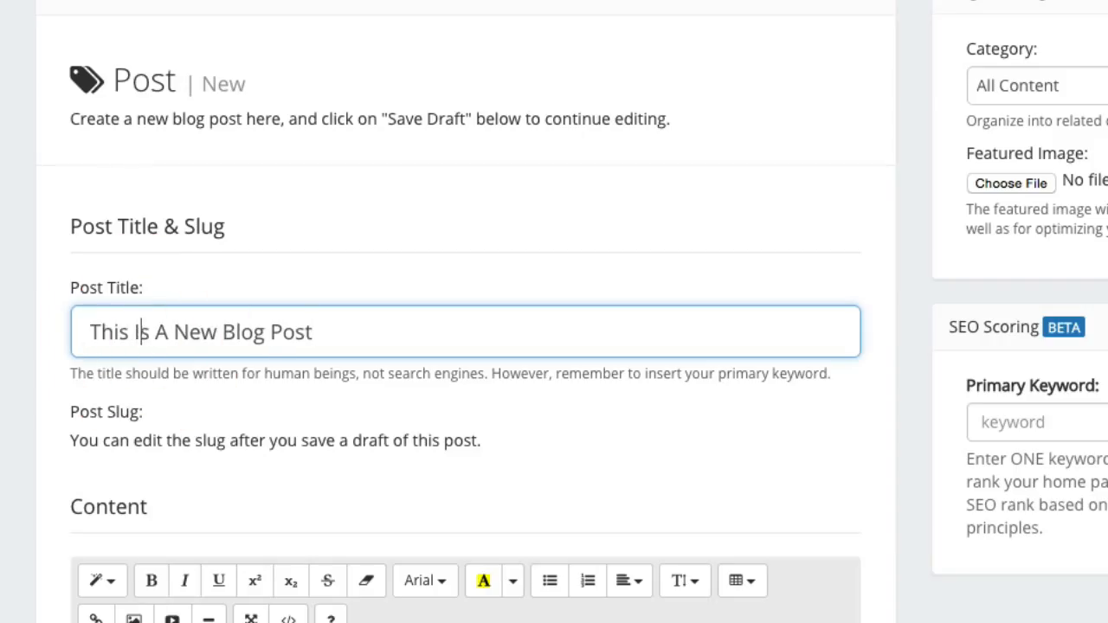
click(5, 459)
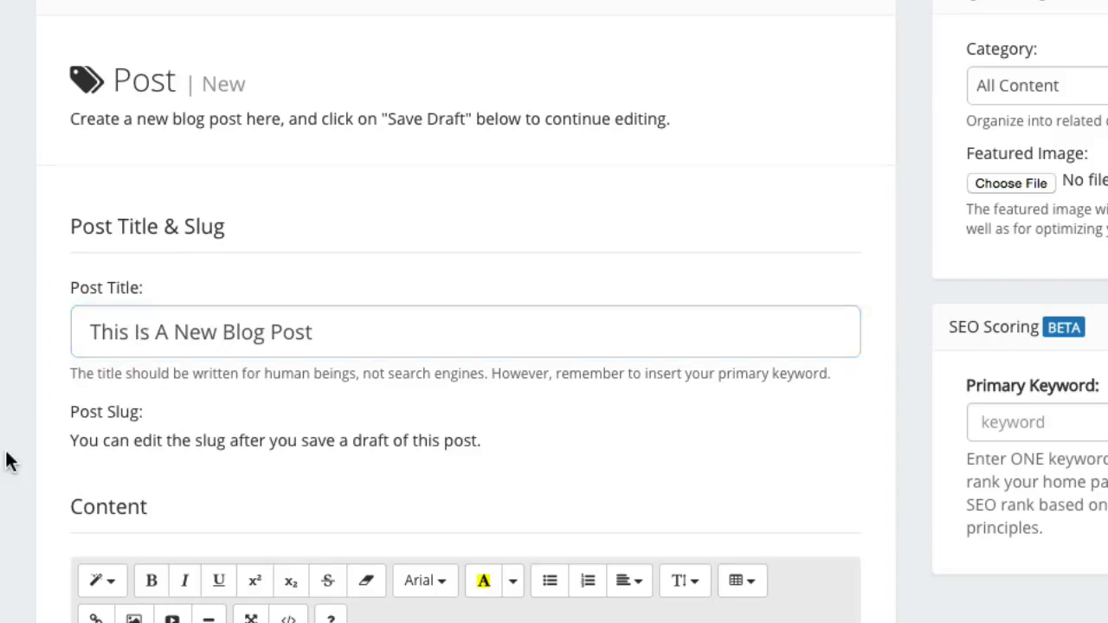
scroll(5, 460, down, 1)
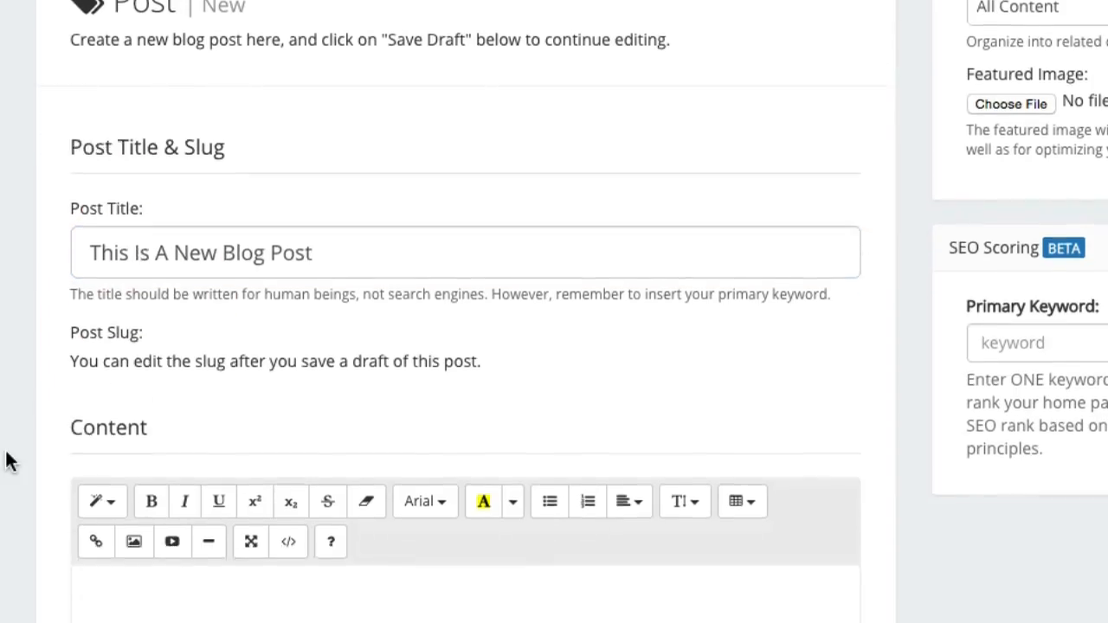
click(165, 257)
key(BackSpace)
text(a)
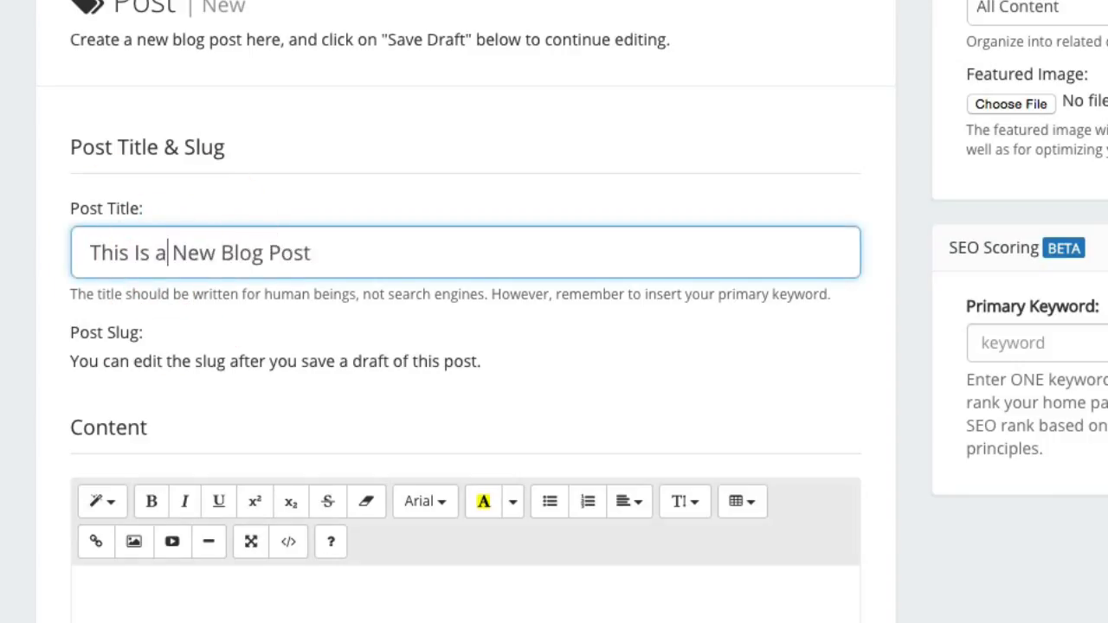
key(Tab)
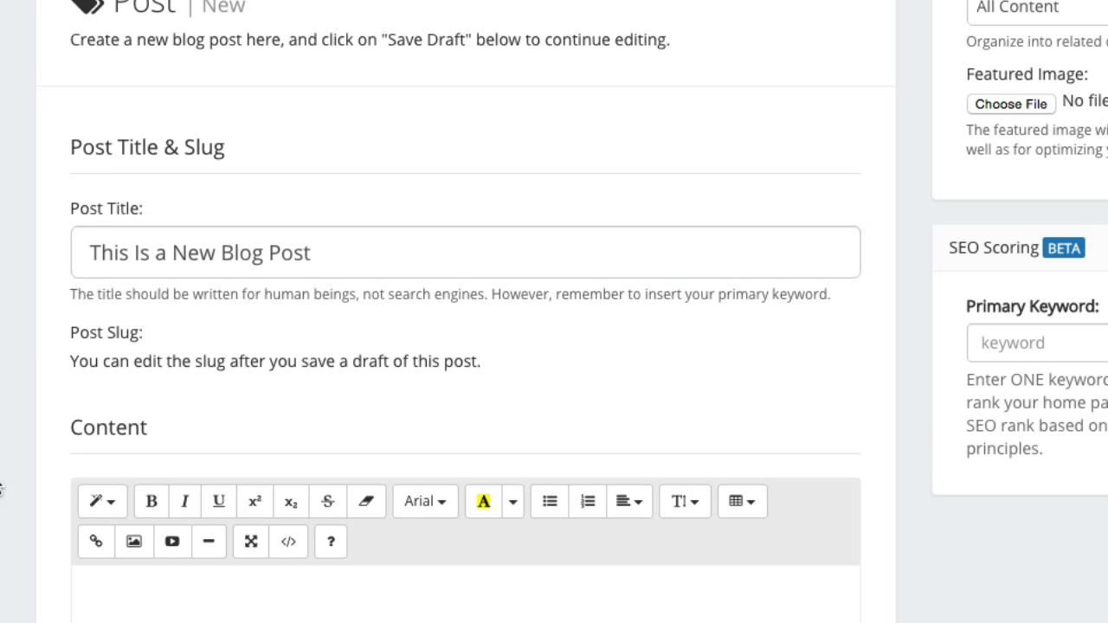
Write "So this is my new blog post..." as the post's content and save the post as a draft.
scroll(1, 489, down, 4)
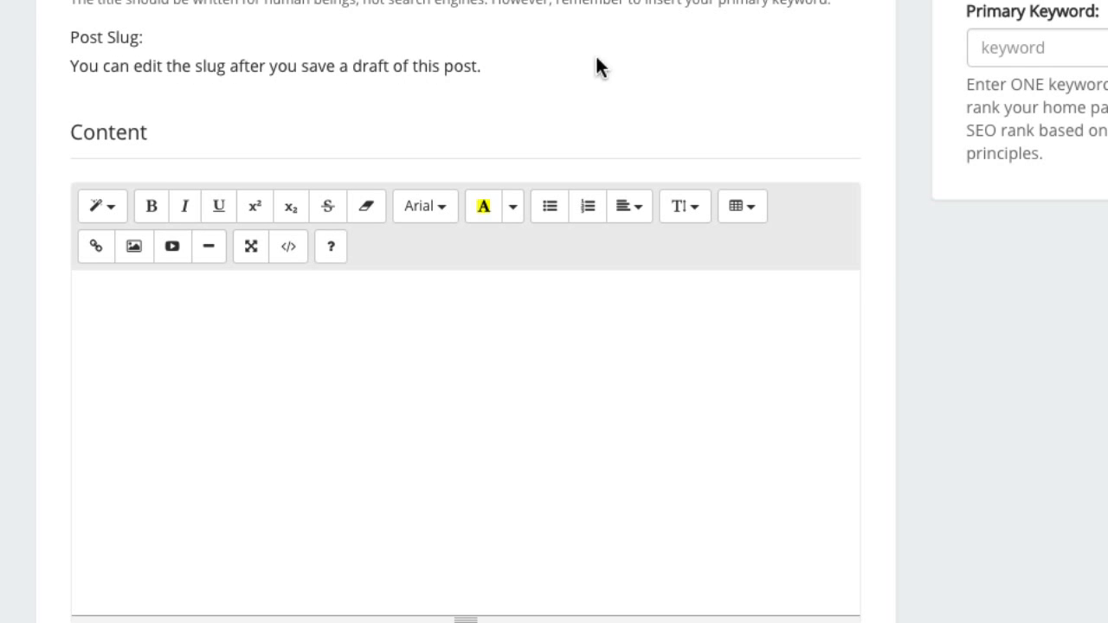
scroll(871, 85, up, 3)
scroll(872, 90, up, 4)
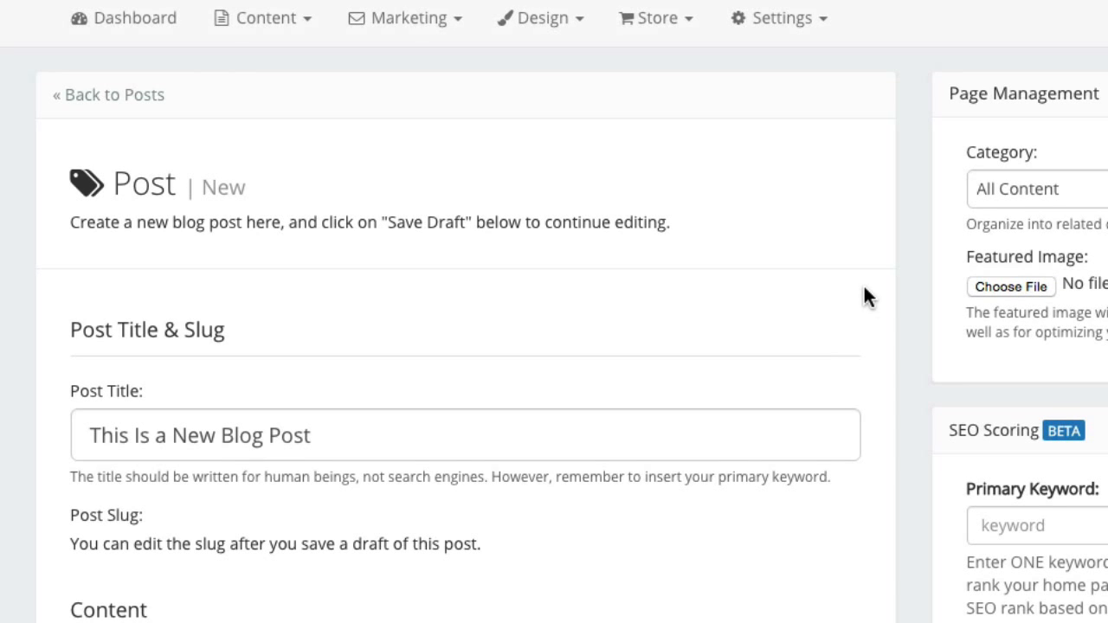
scroll(901, 510, down, 7)
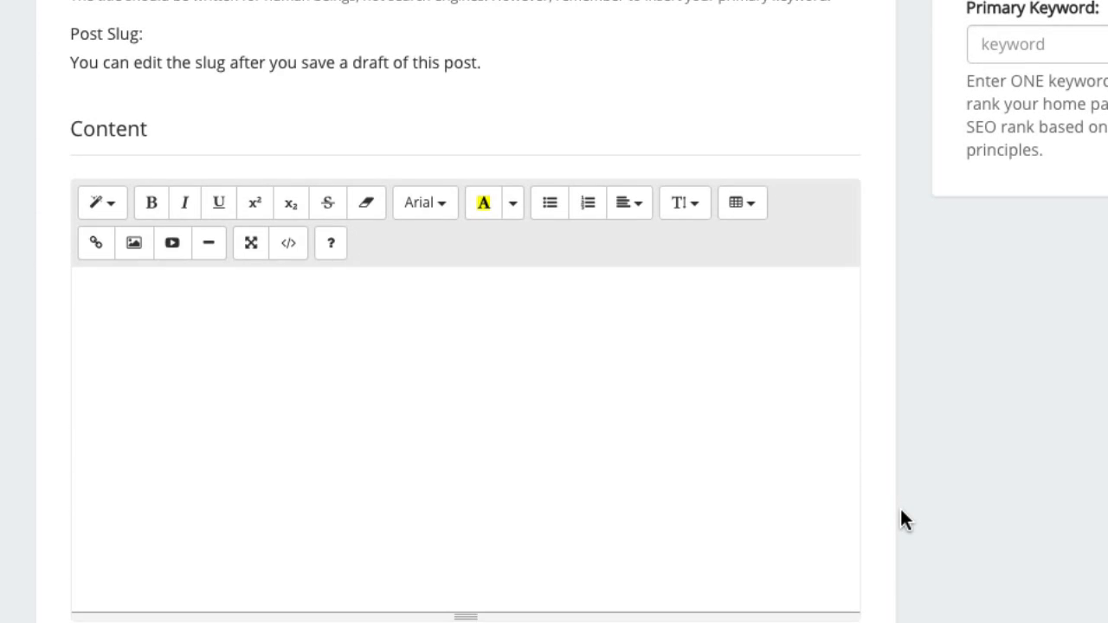
click(229, 409)
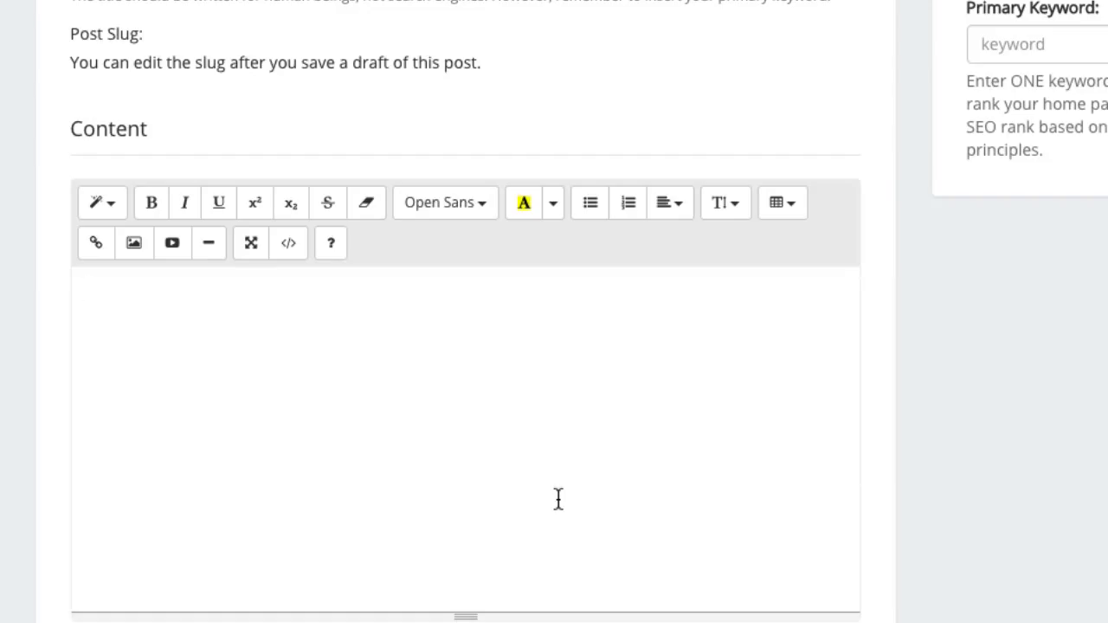
text(So this is )
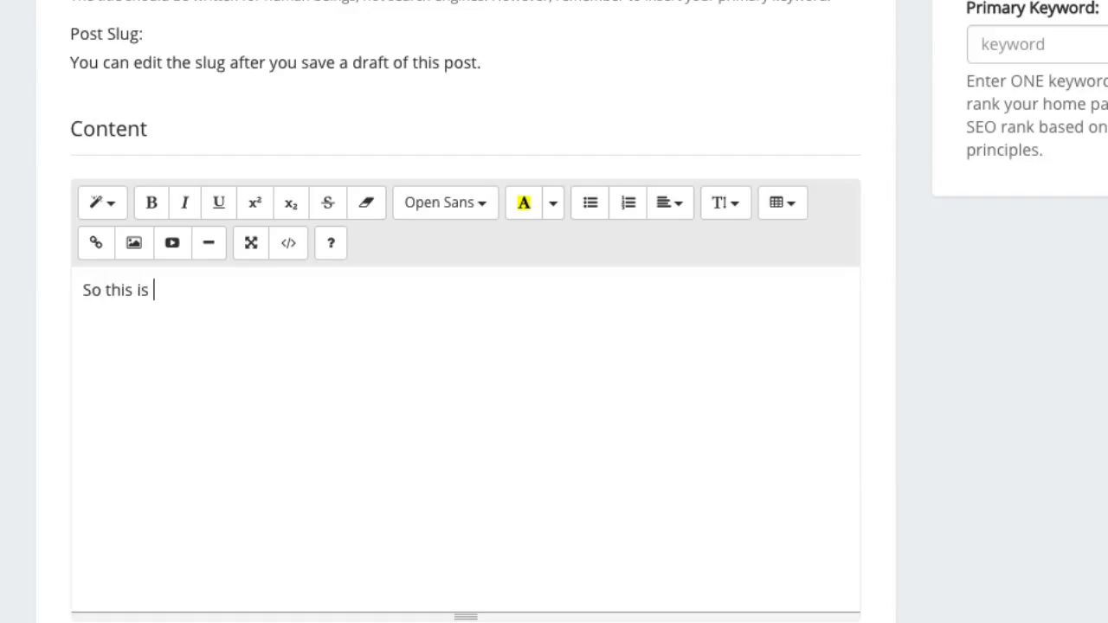
text(my new blog post...)
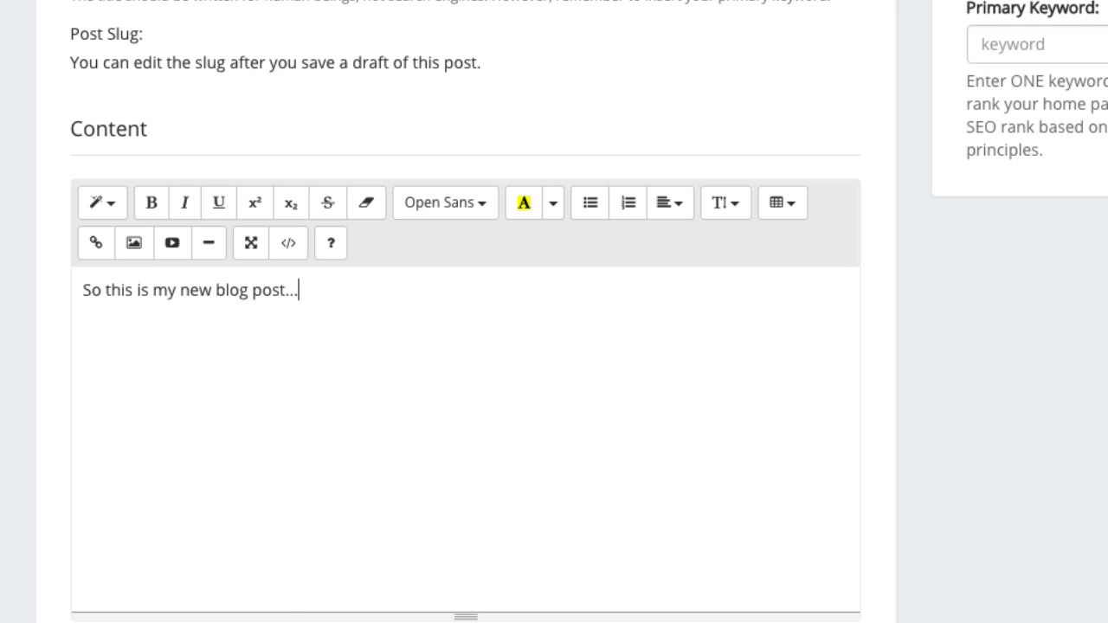
scroll(117, 482, down, 10)
click(117, 472)
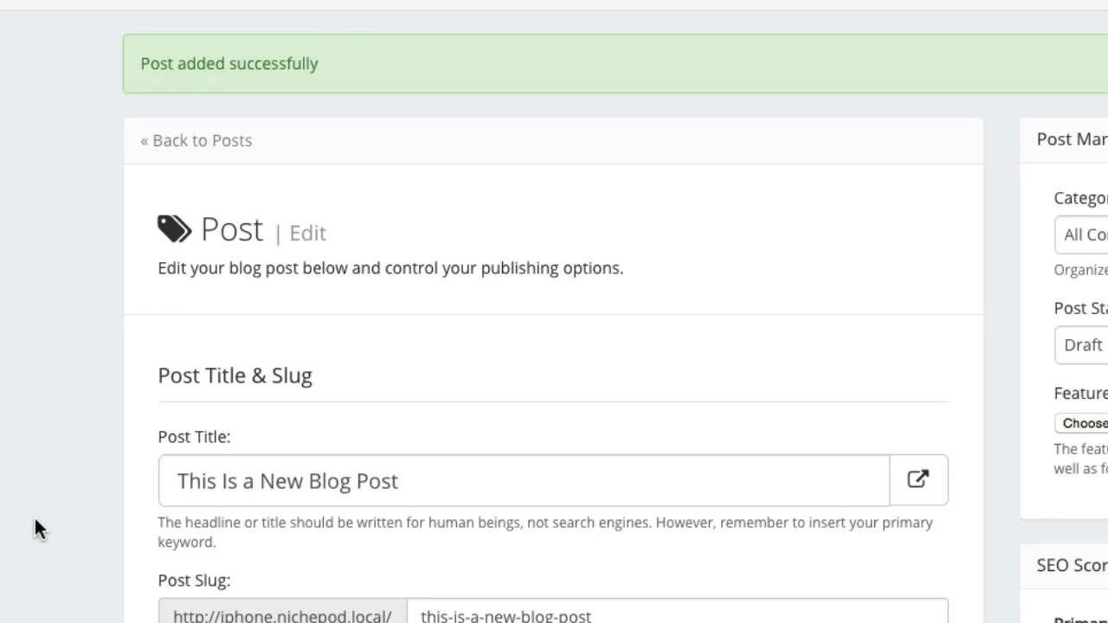
Shorten the post slug to "new-blog-post".
scroll(35, 520, down, 2)
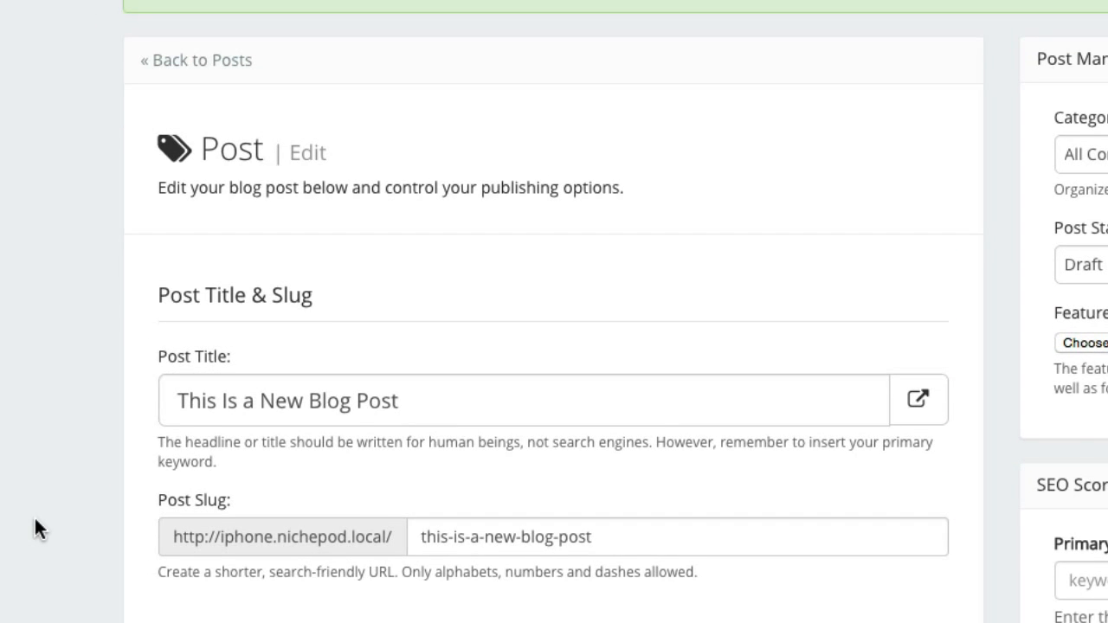
scroll(34, 530, down, 6)
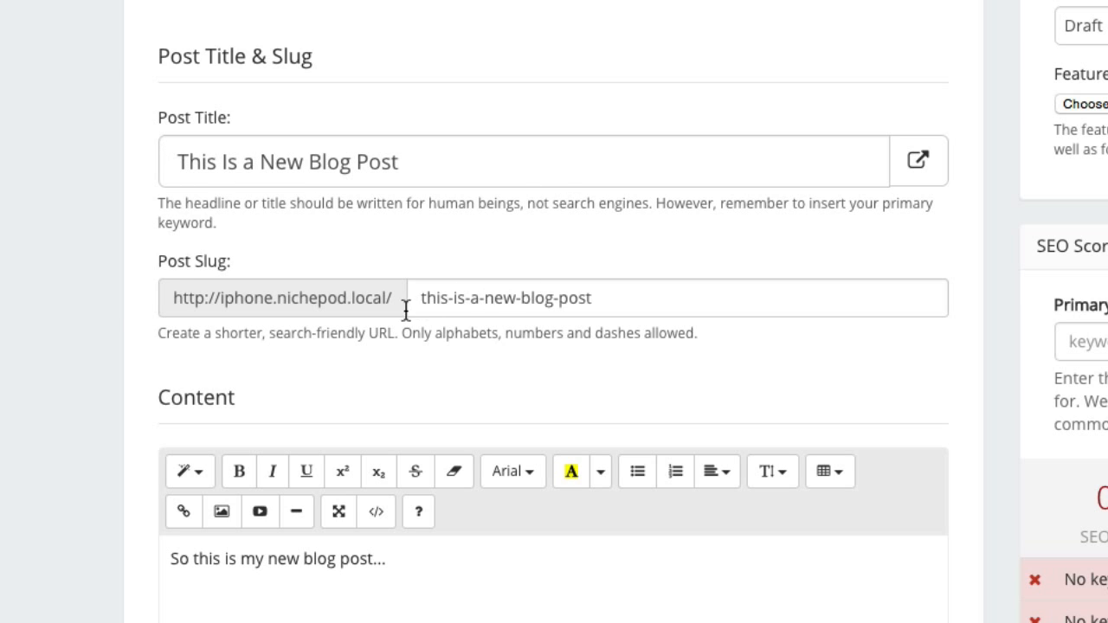
drag(419, 299, 486, 298)
key(BackSpace)
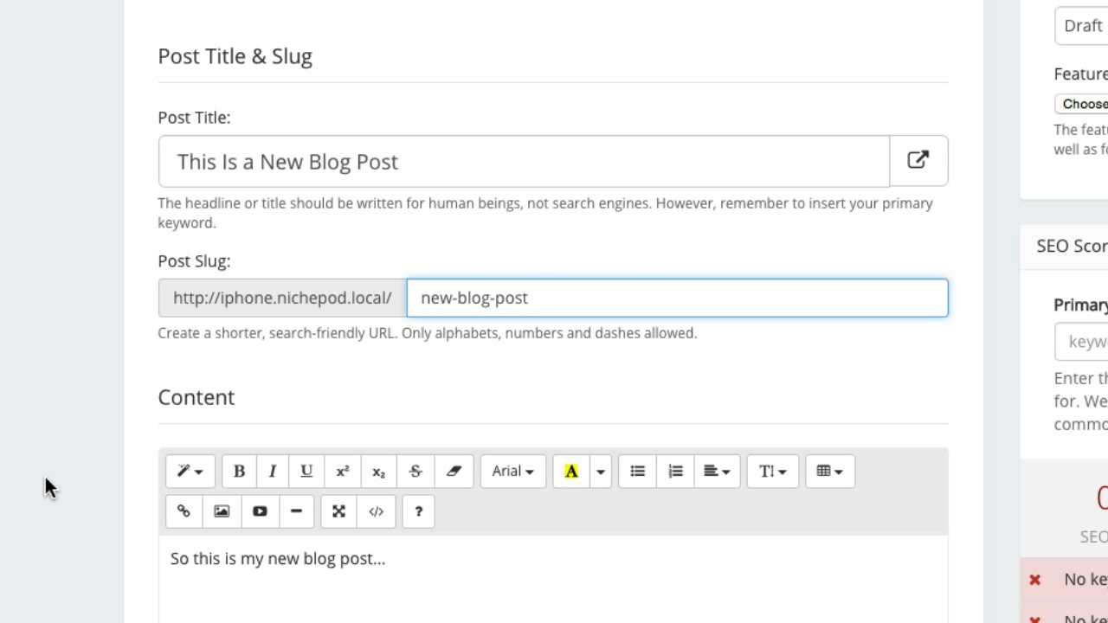
Insert the image korek.jpg from the Desktop below the content text, and remove the blank line between text and image.
scroll(119, 561, down, 2)
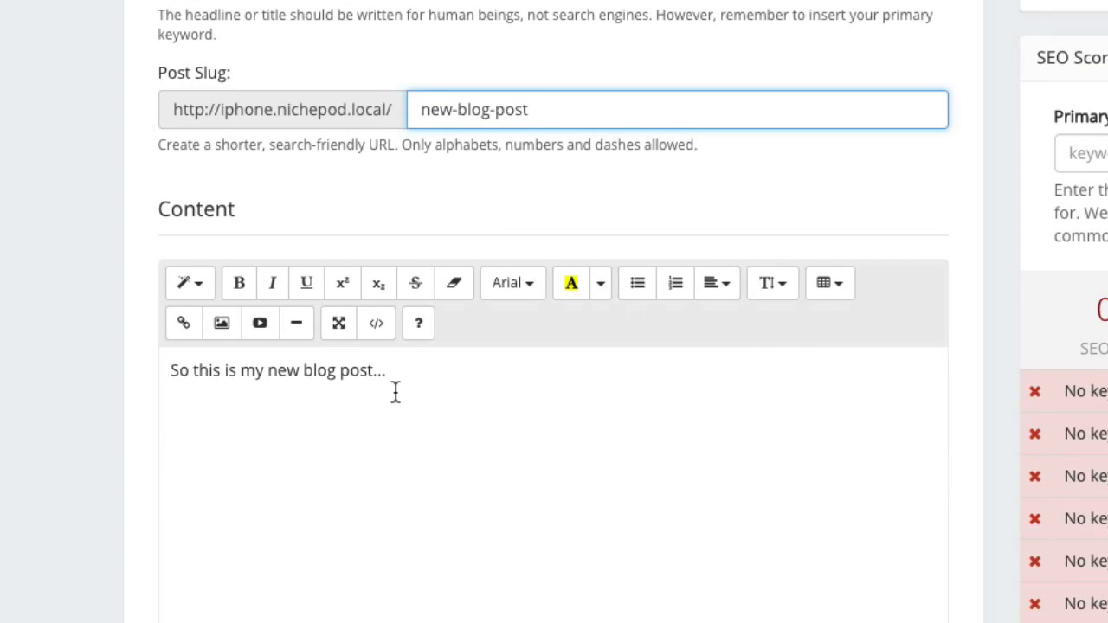
scroll(97, 492, down, 1)
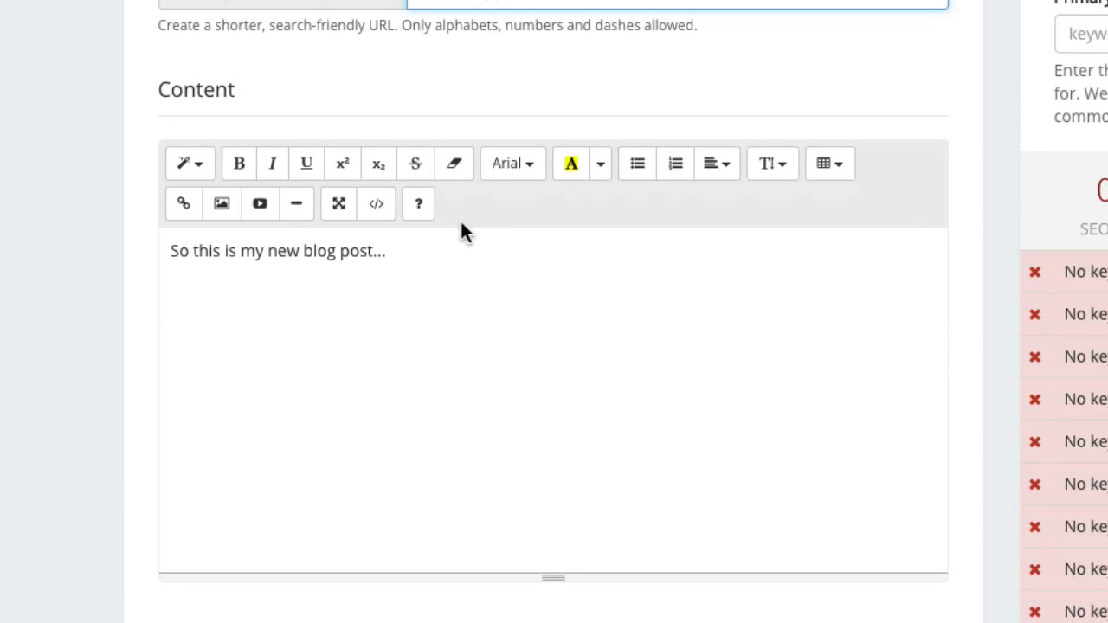
click(451, 255)
key(Return)
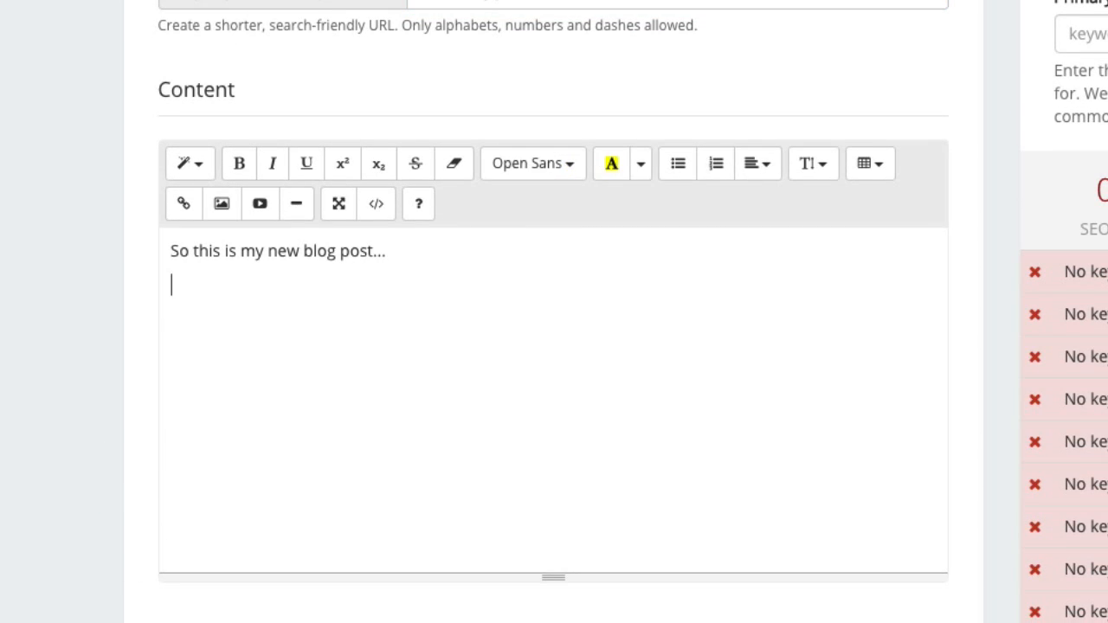
key(Return)
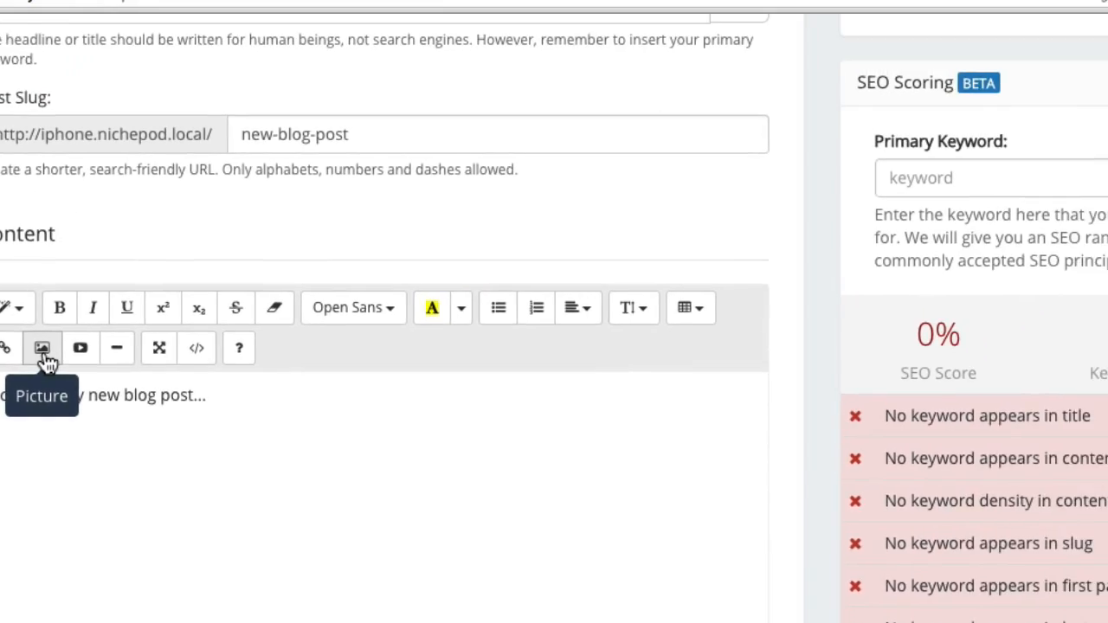
click(222, 206)
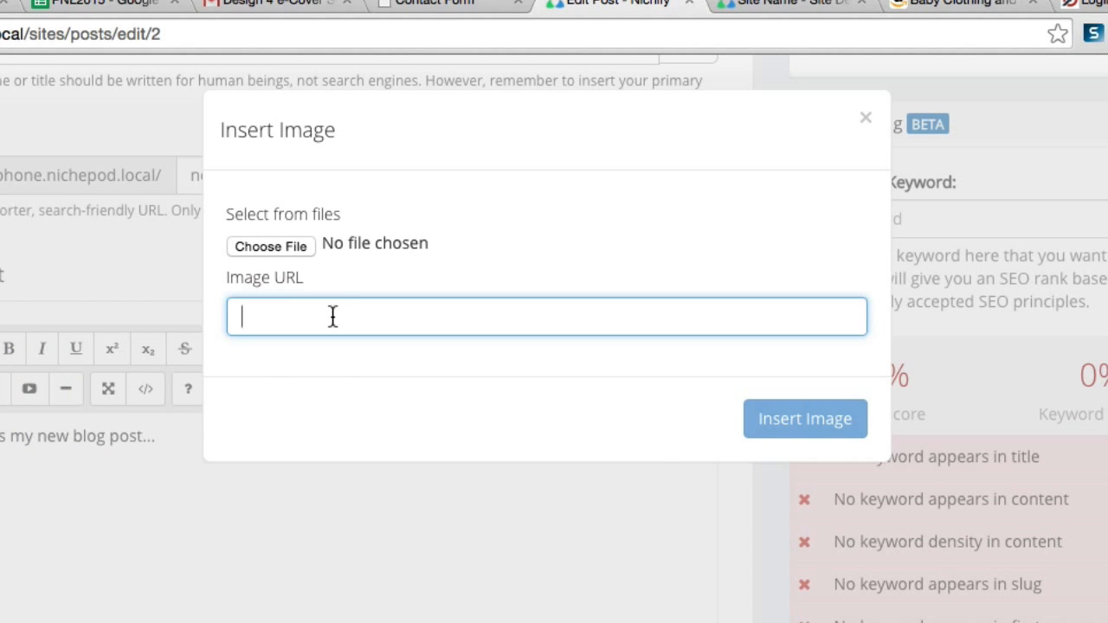
click(270, 246)
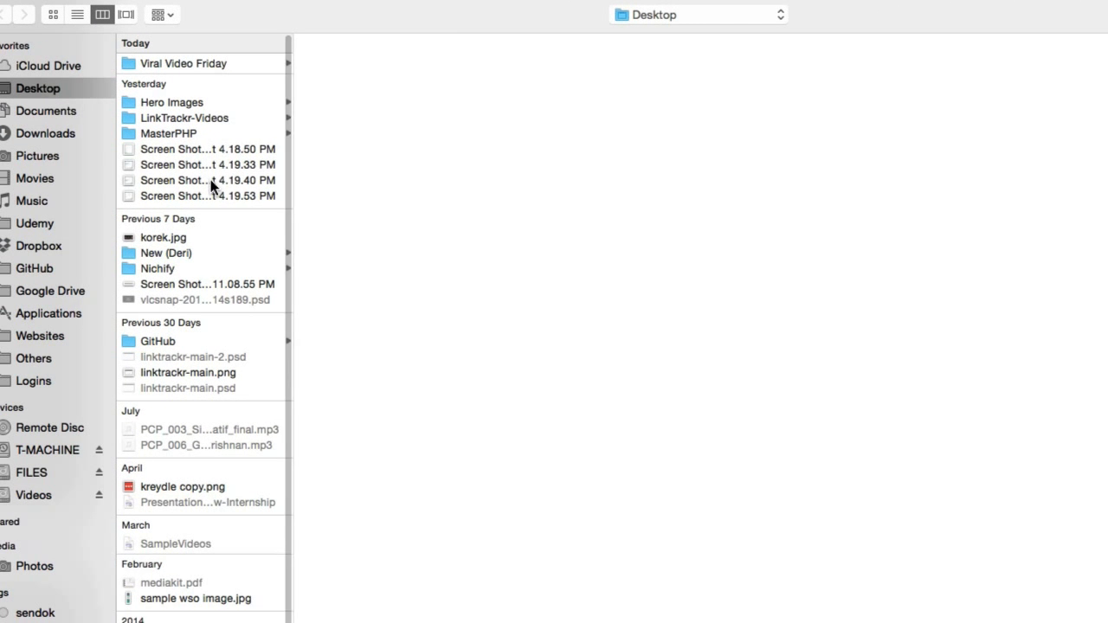
click(175, 237)
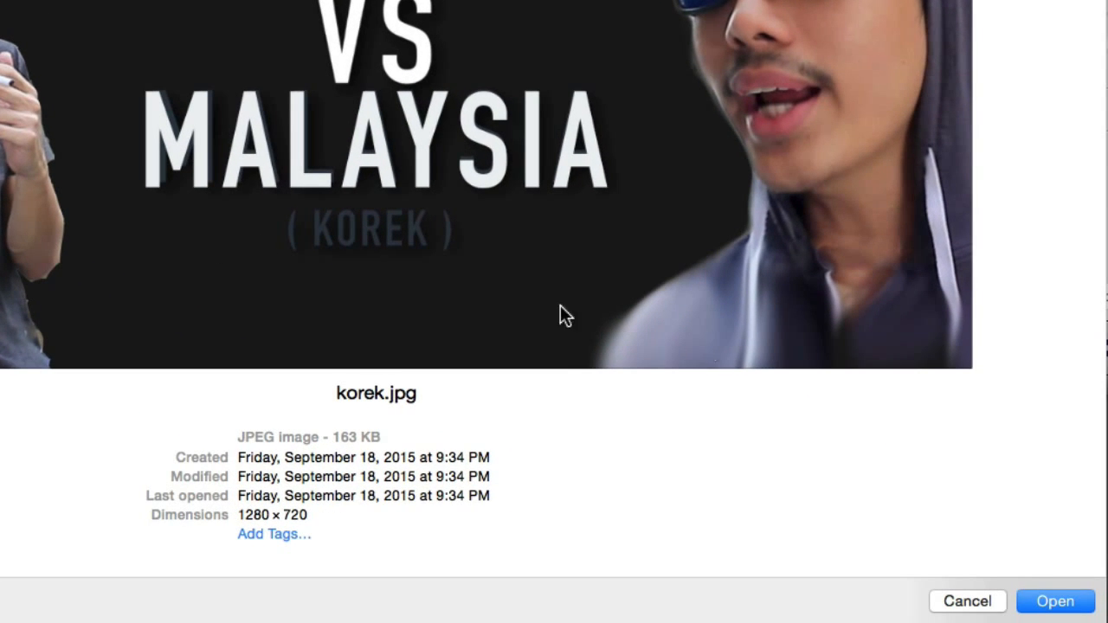
click(1032, 598)
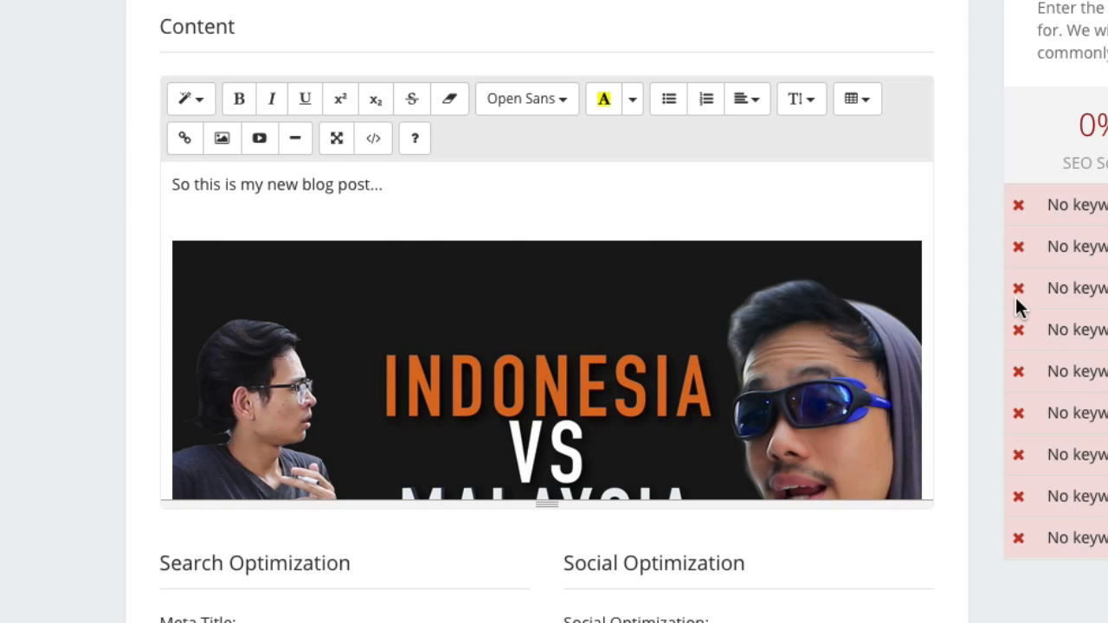
click(285, 214)
key(BackSpace)
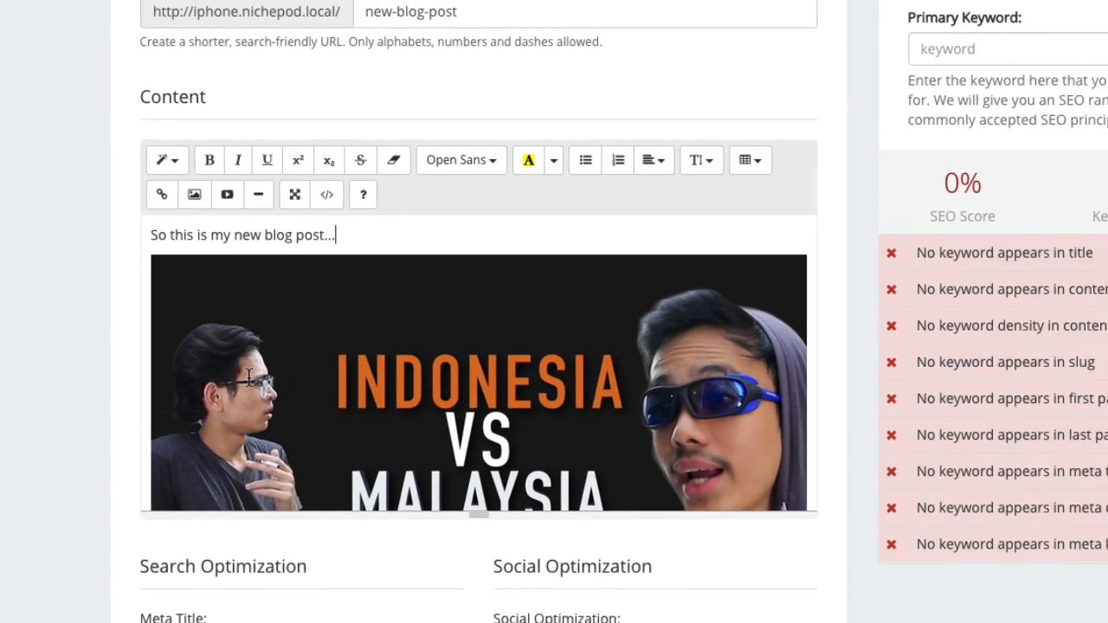
Select the image in the post content to view its resizing and alignment options, and deselect it.
click(284, 345)
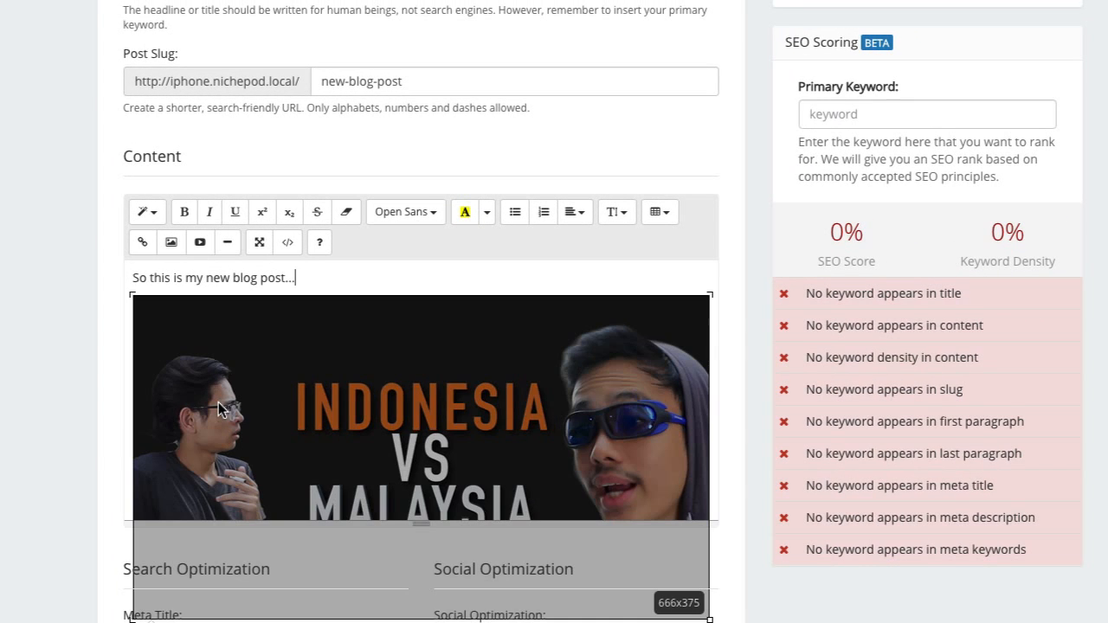
scroll(44, 418, down, 3)
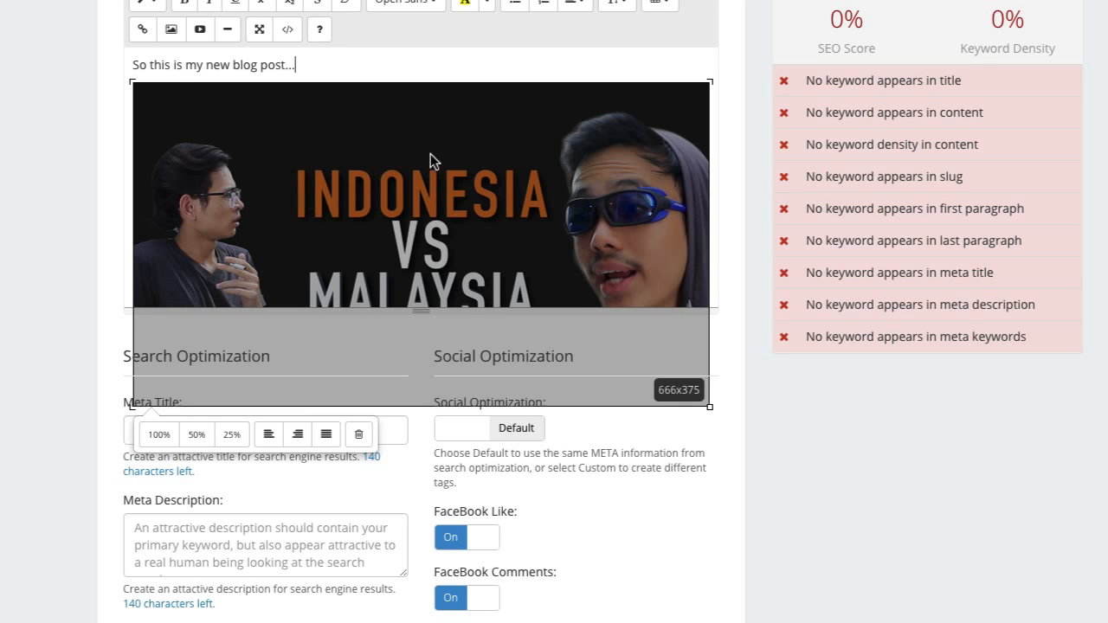
click(78, 399)
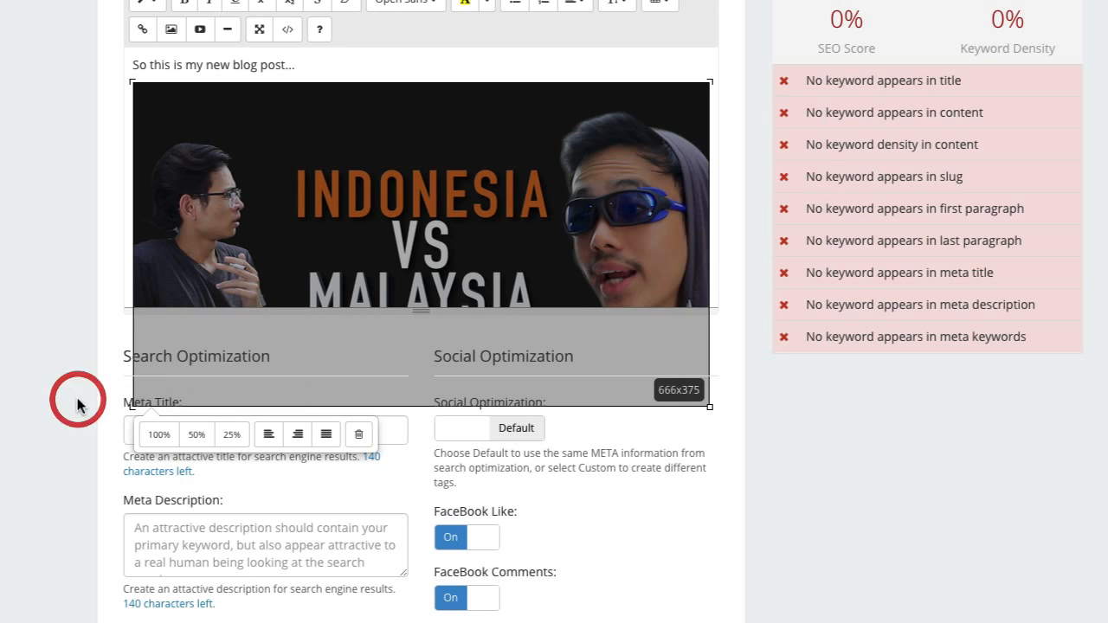
click(763, 483)
Enlarge the height of the content editor so the whole image fits inside it.
click(232, 66)
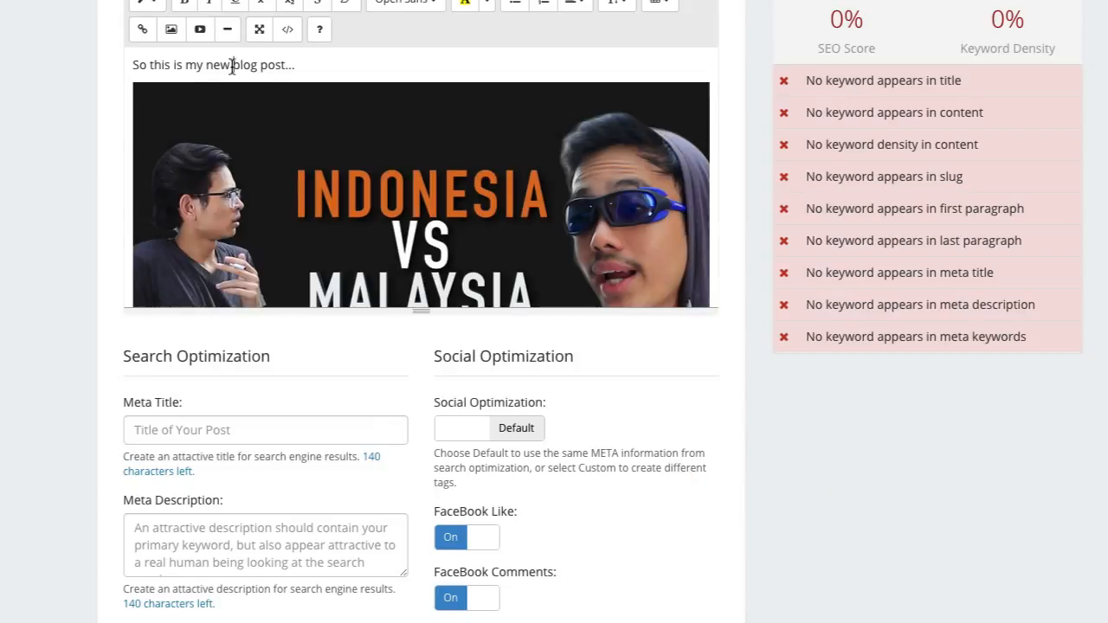
click(422, 312)
drag(421, 312, 410, 616)
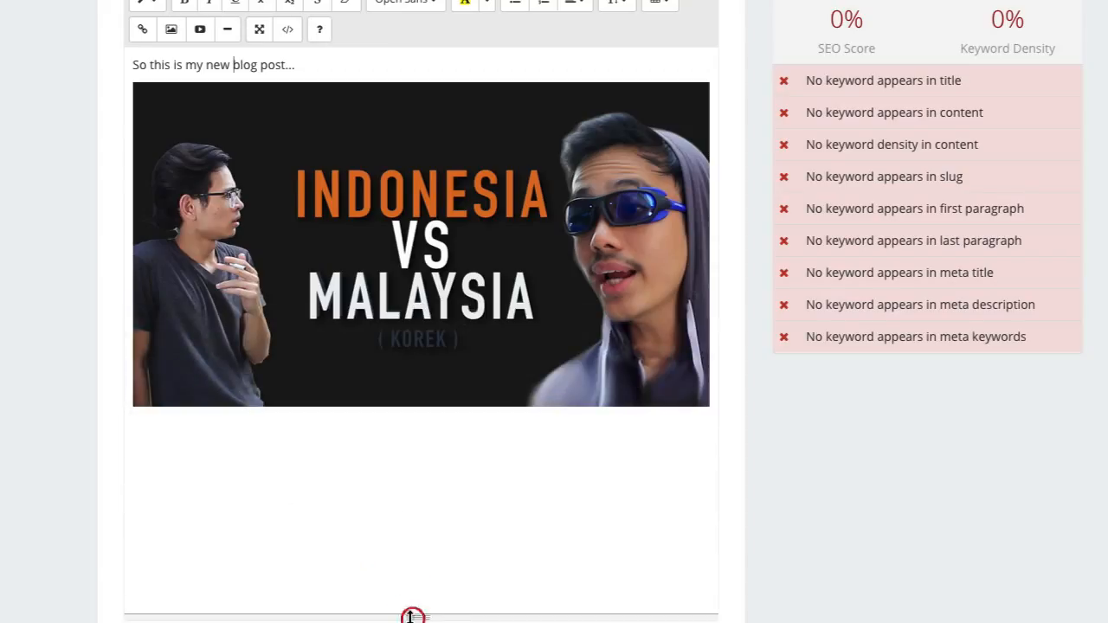
scroll(35, 202, up, 2)
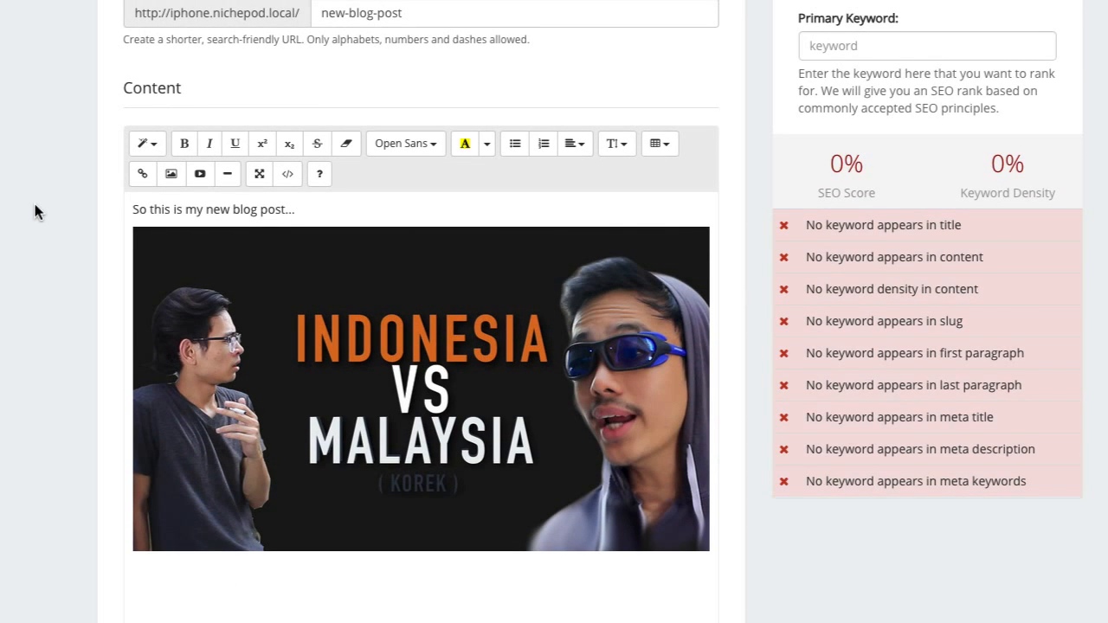
View the post content in the editor's full-screen mode and return to the normal page layout.
click(259, 174)
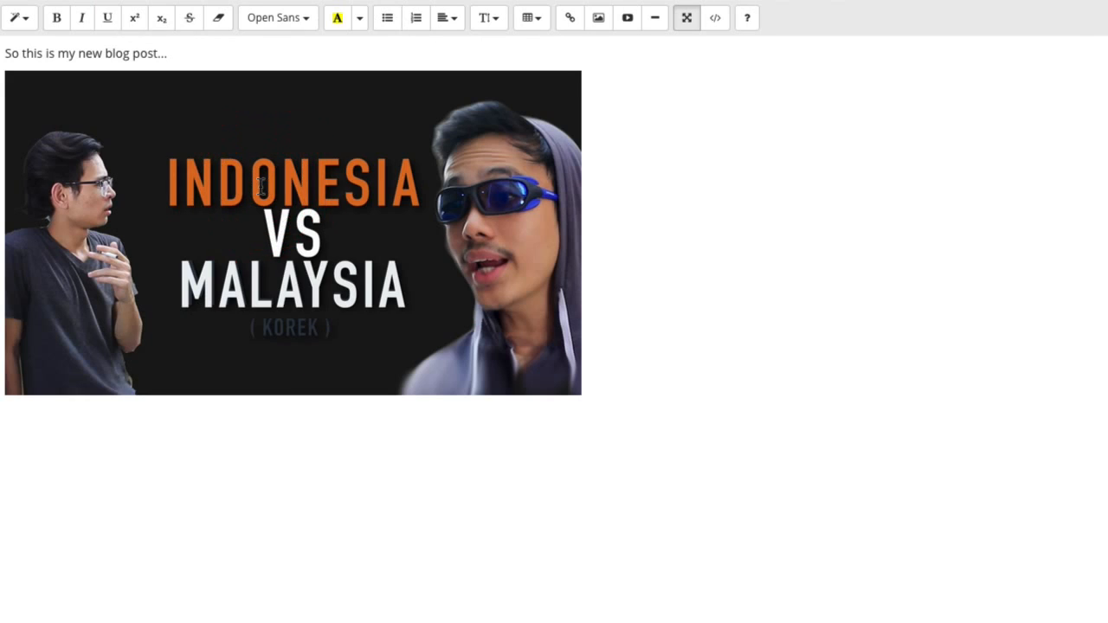
click(648, 385)
click(421, 316)
click(688, 19)
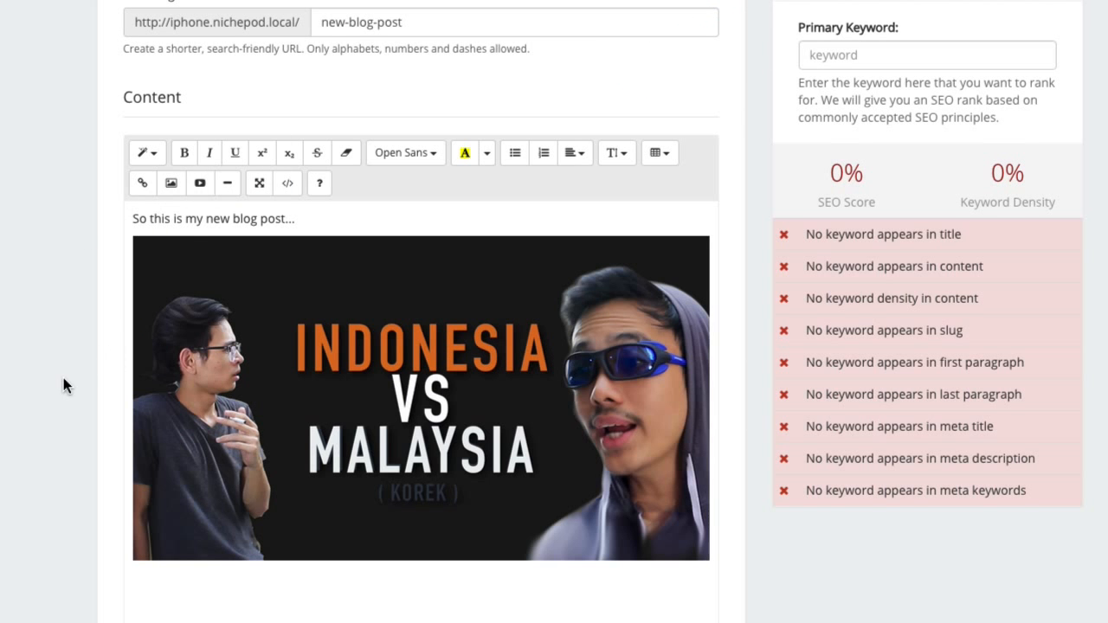
Add the text line "Test here and a link" below the image in the post content.
scroll(63, 377, down, 2)
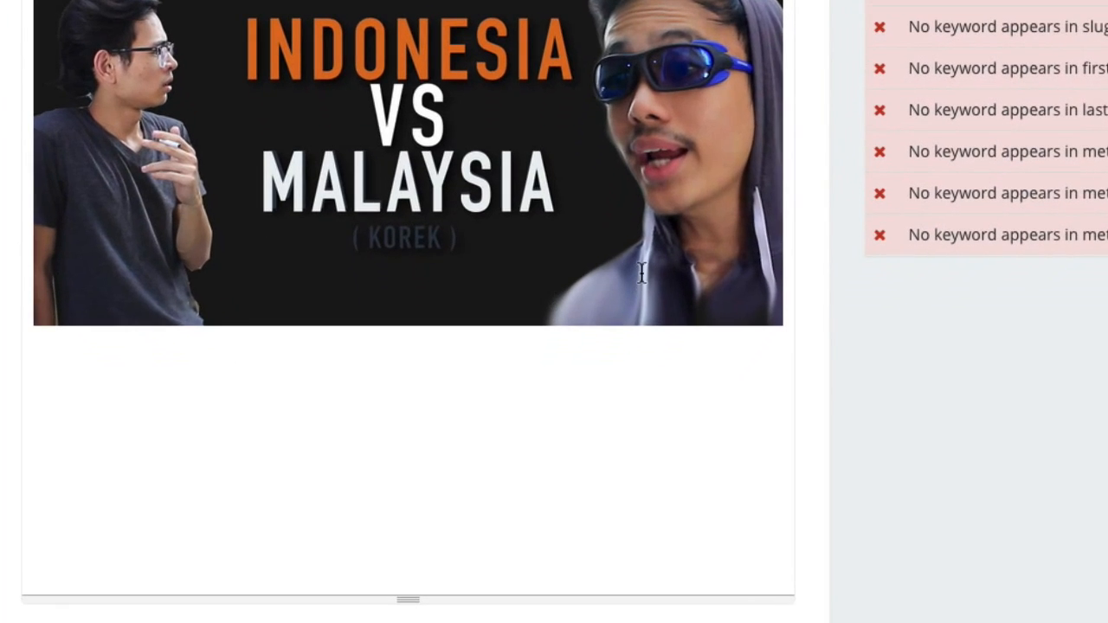
click(601, 389)
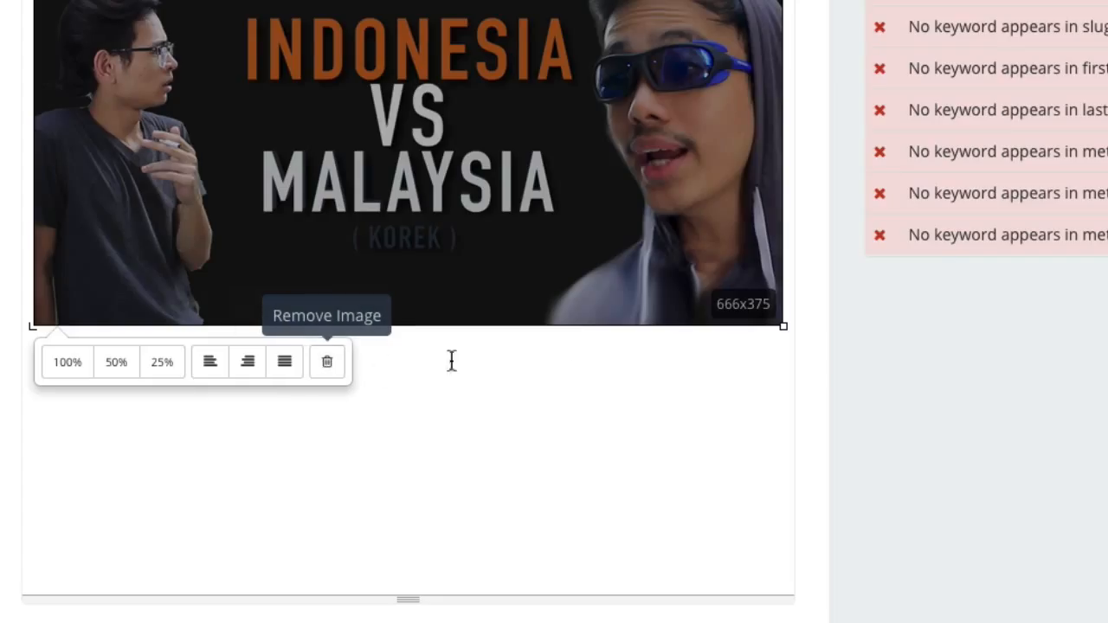
click(788, 279)
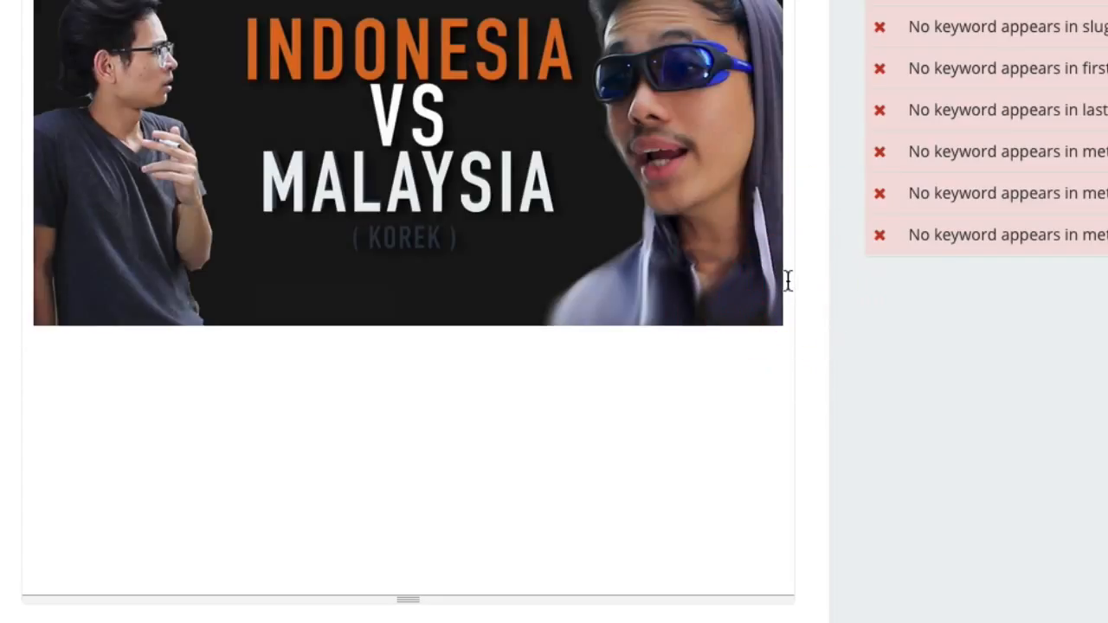
text(Test hee)
key(BackSpace)
text(re and a )
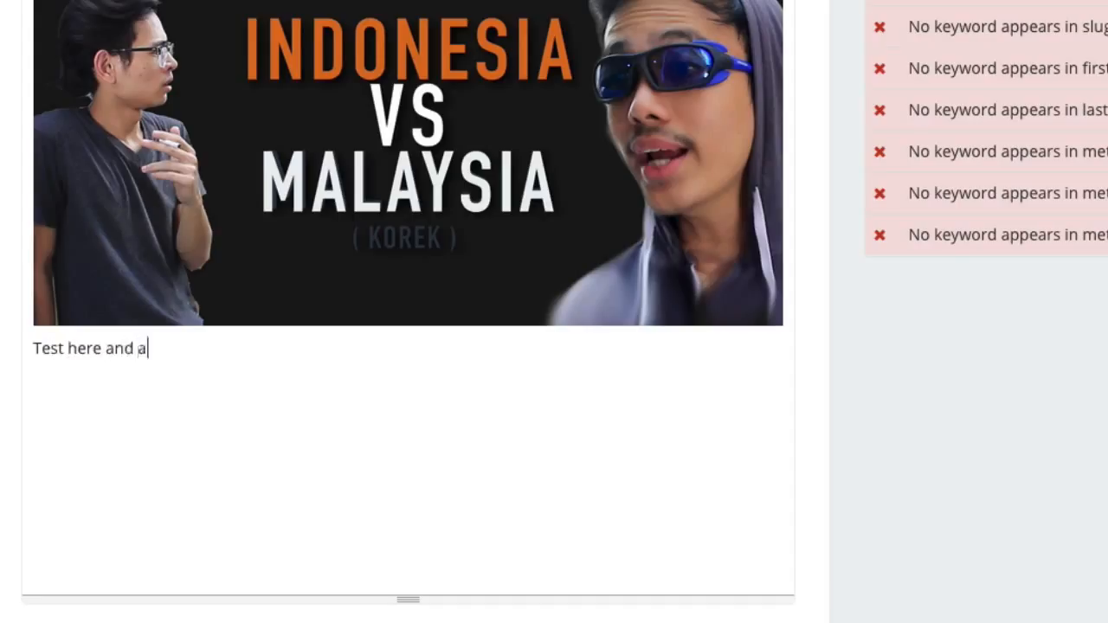
text(link)
drag(33, 348, 101, 348)
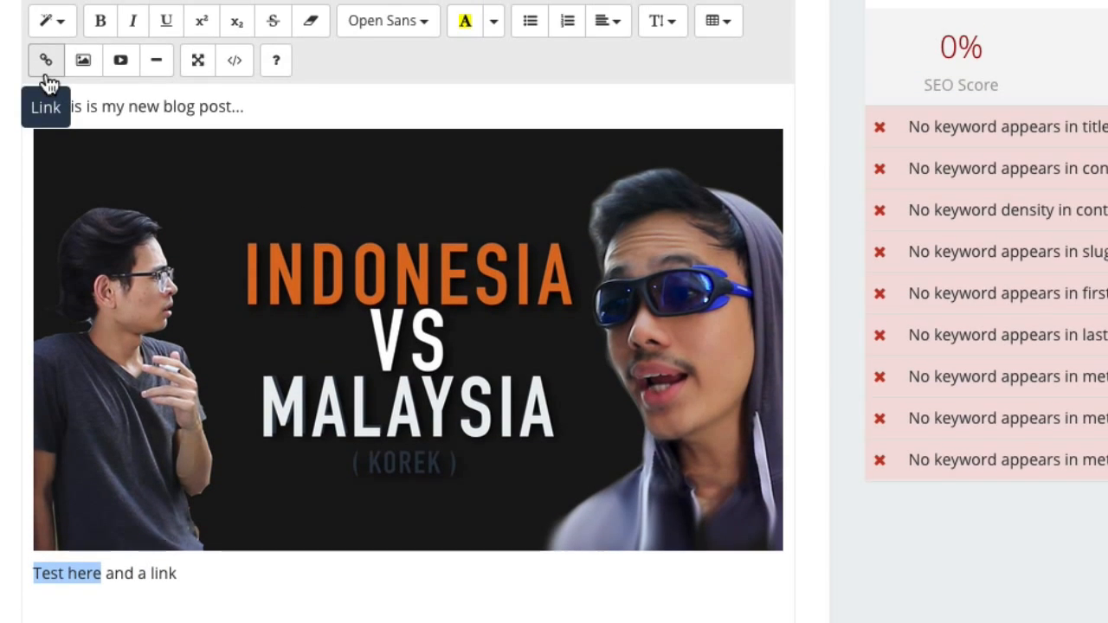
click(46, 65)
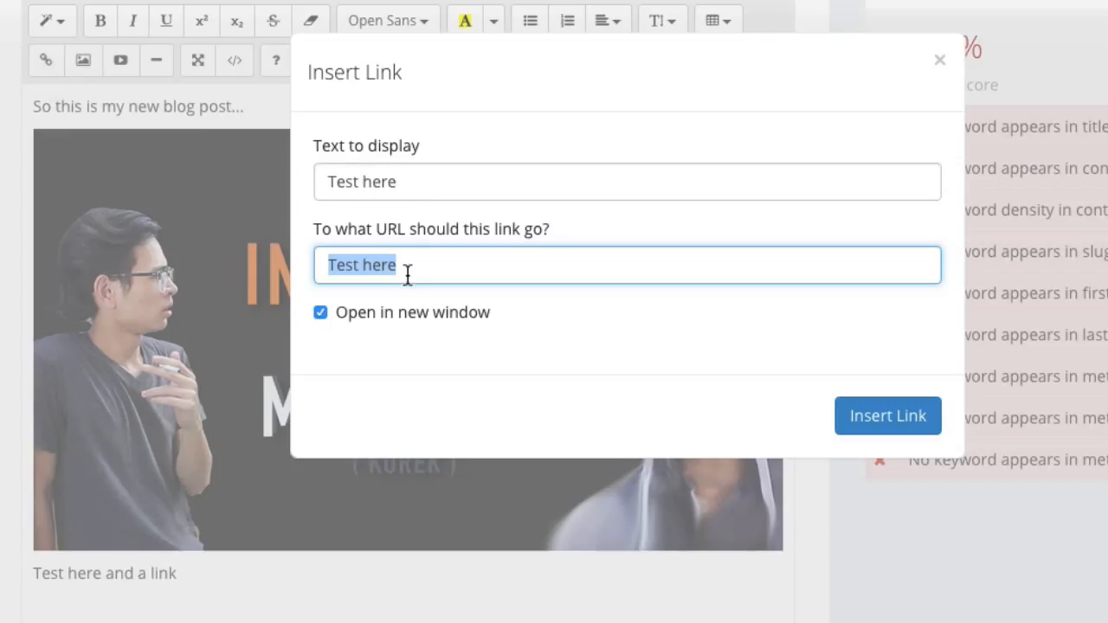
text(http://w)
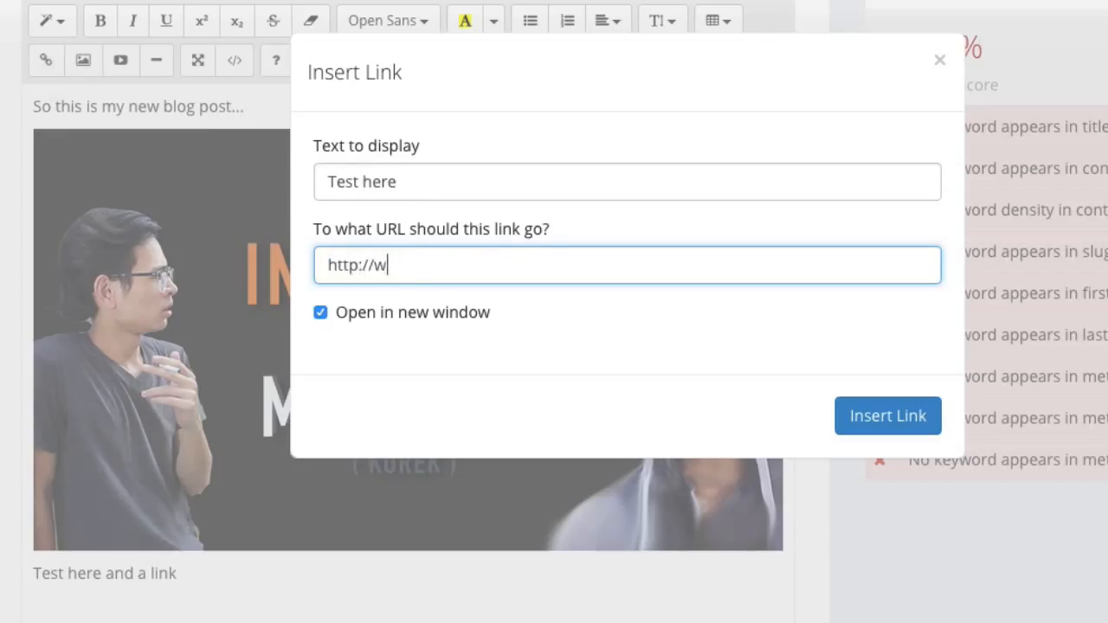
text(ww.kreydle.com)
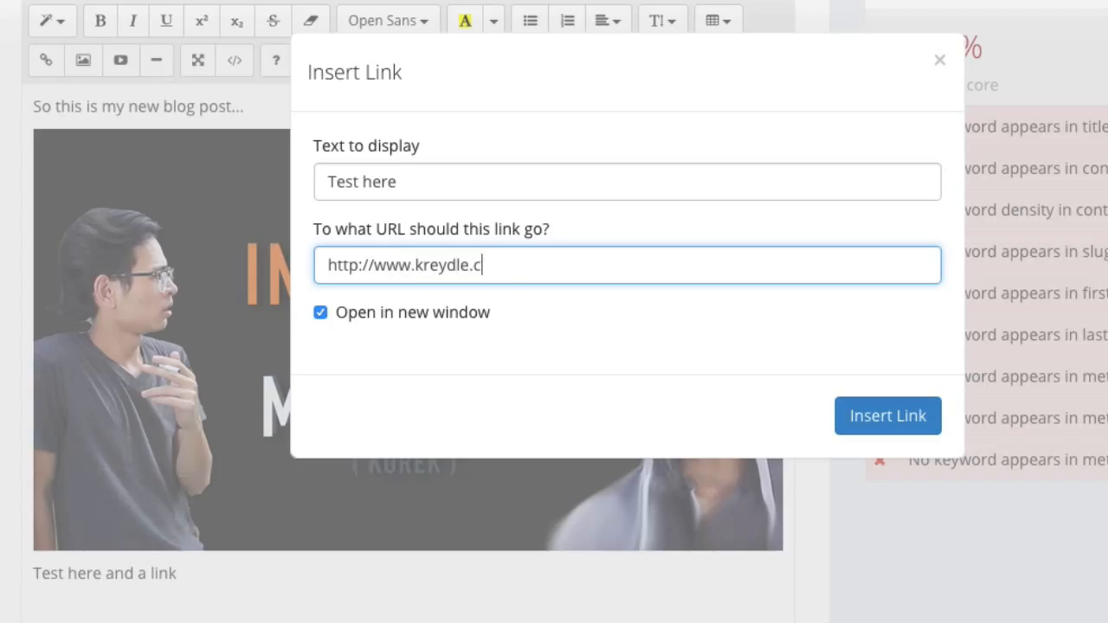
click(888, 419)
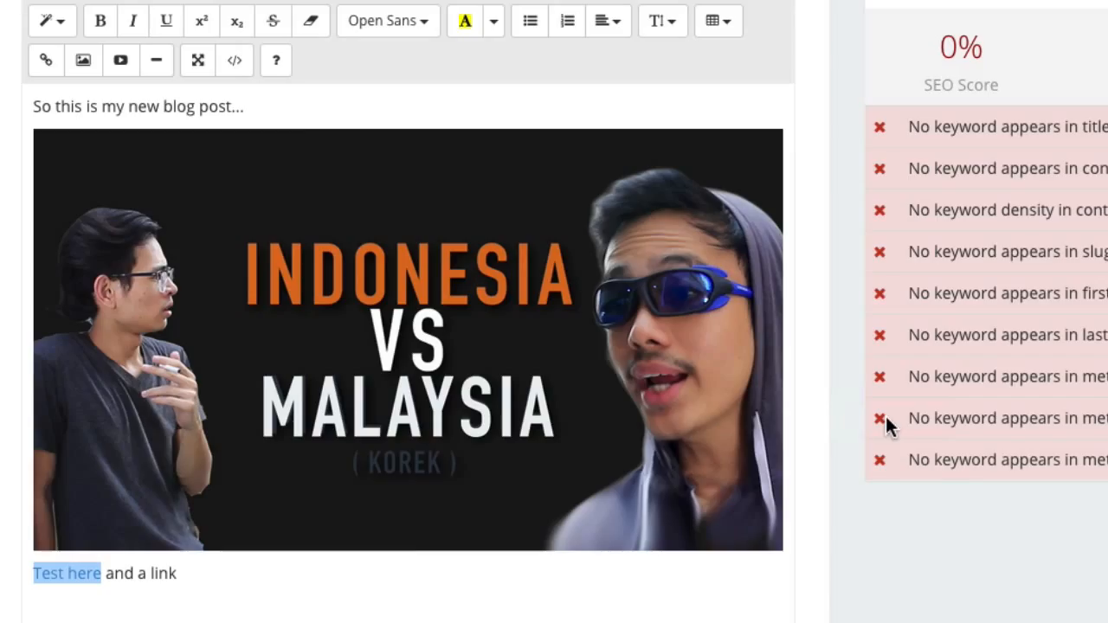
click(237, 596)
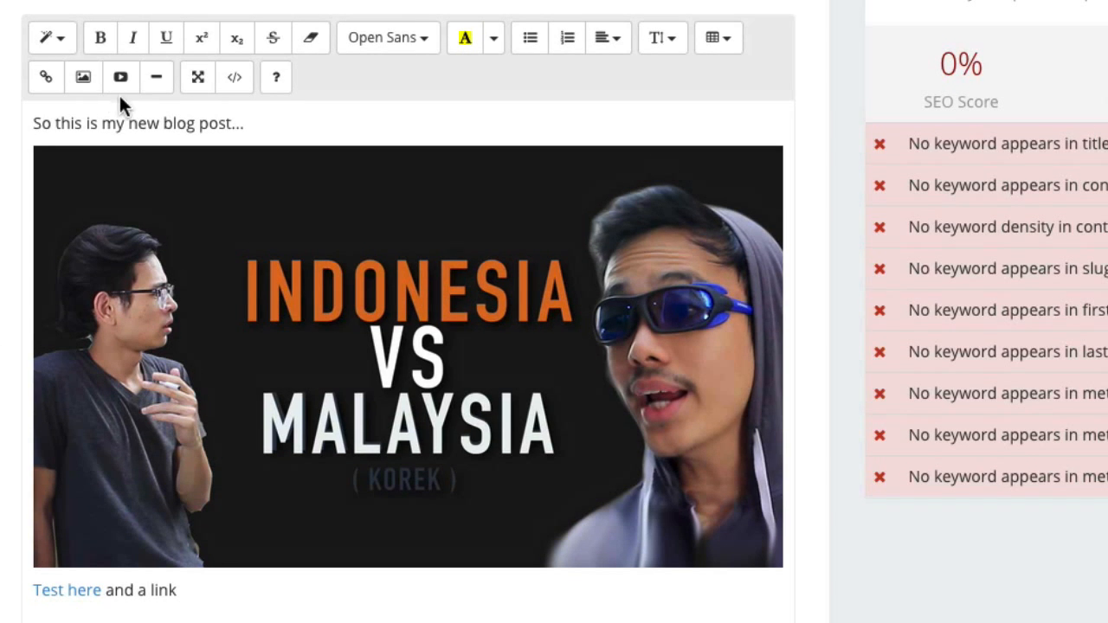
Examine the editor's video insertion dialog, close it without adding a video, and look over the post content.
click(125, 84)
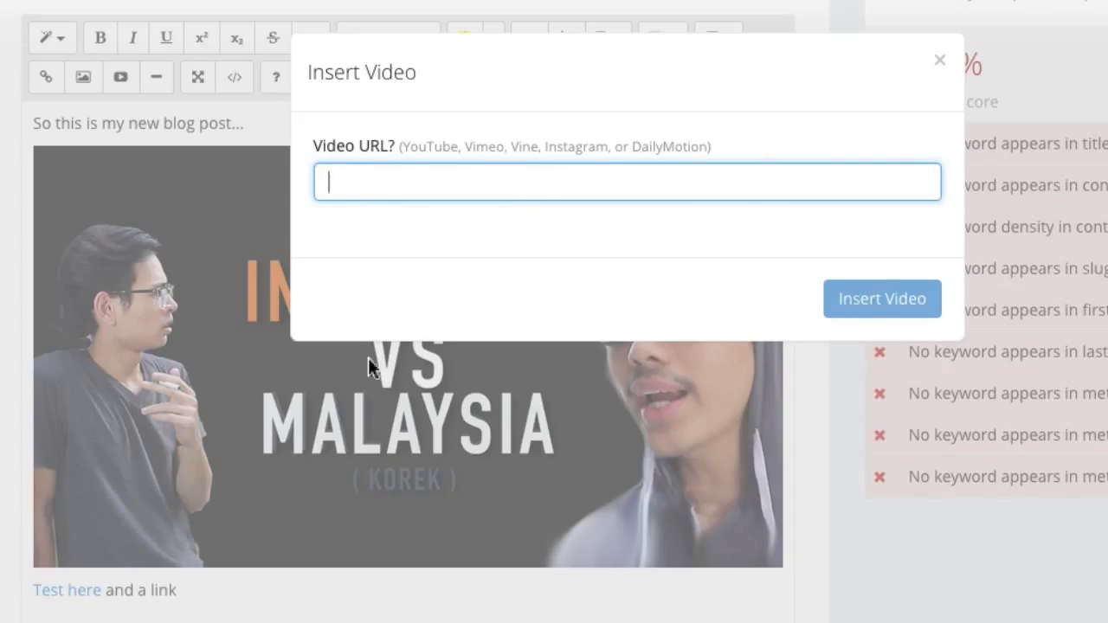
click(940, 60)
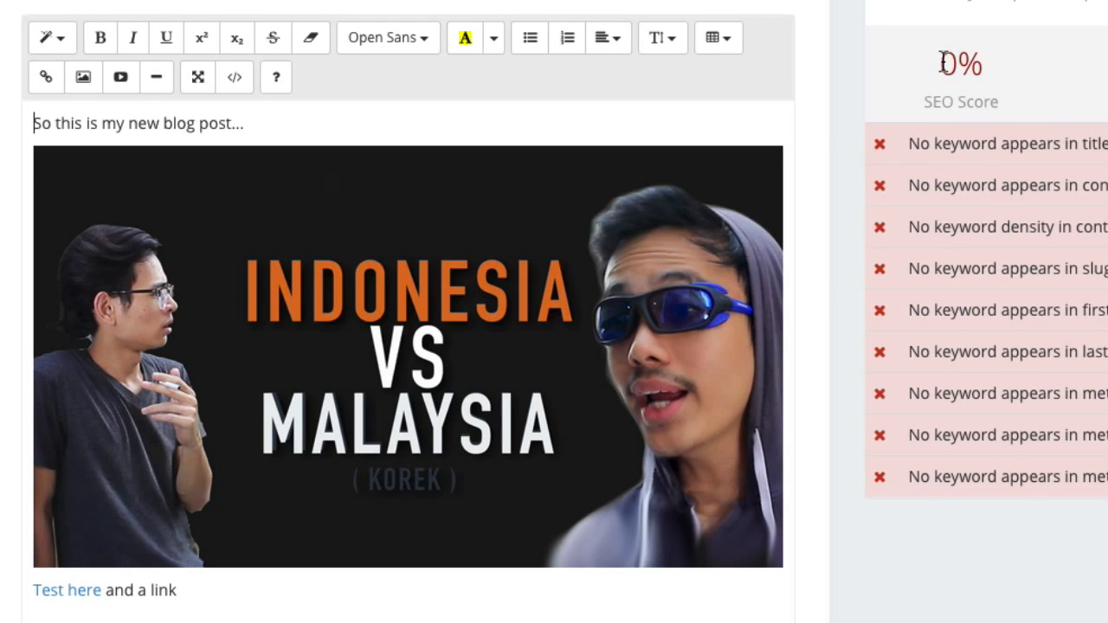
scroll(407, 347, down, 3)
scroll(407, 346, up, 6)
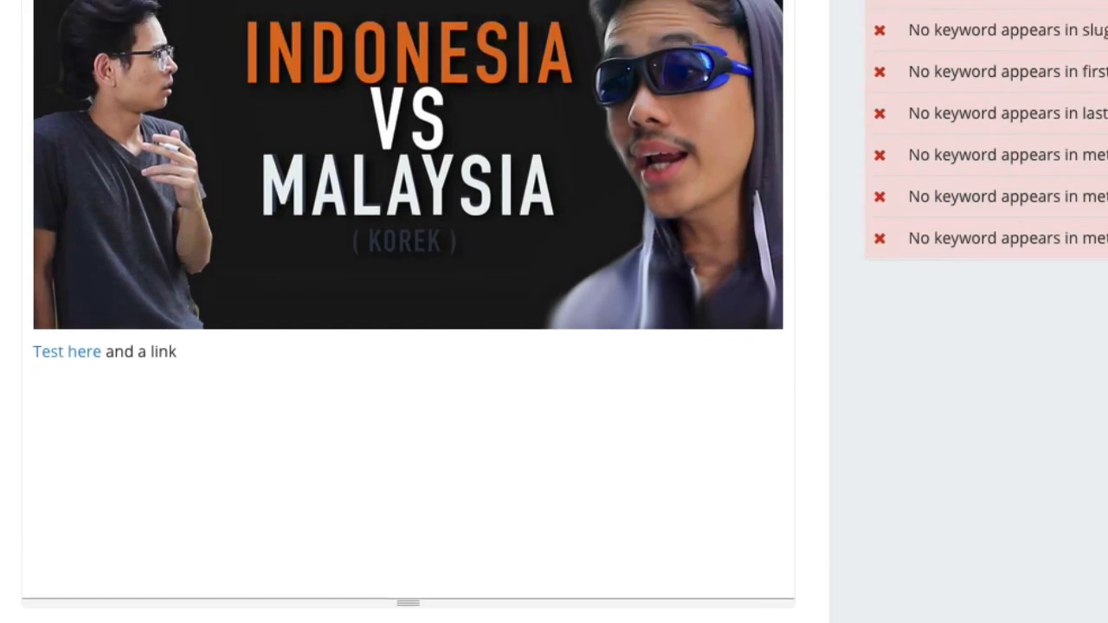
scroll(554, 347, up, 2)
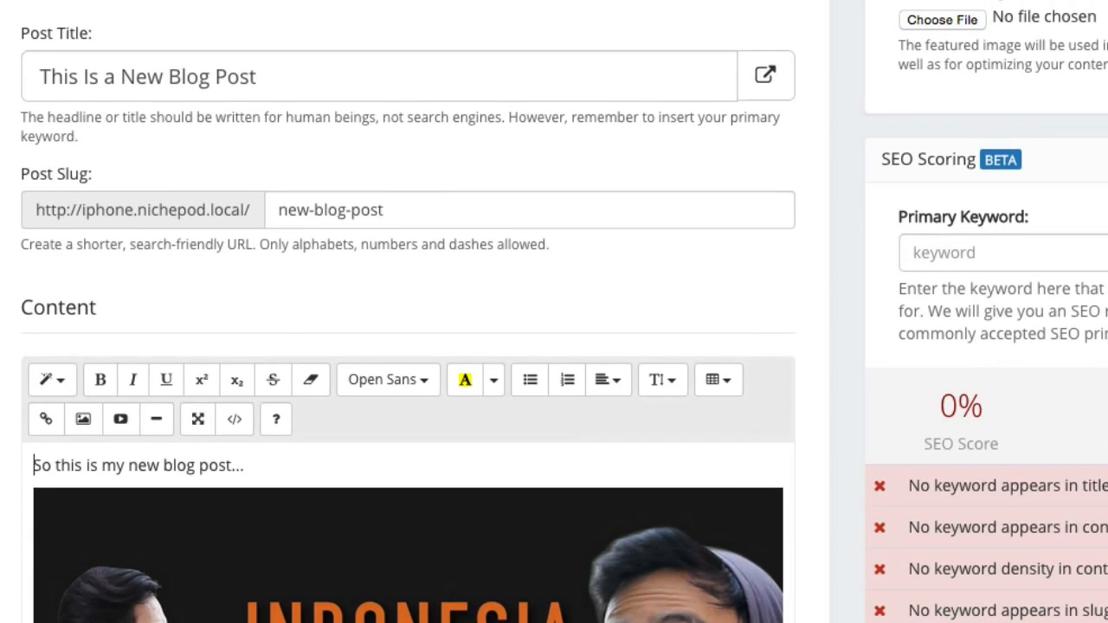
scroll(554, 347, up, 2)
scroll(905, 387, down, 4)
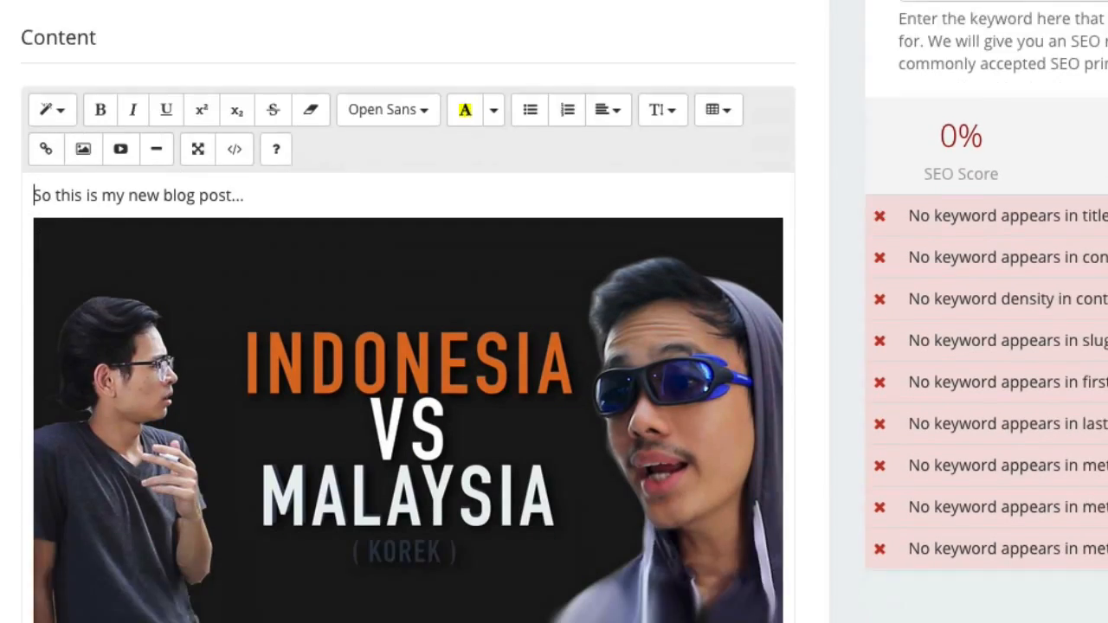
Add a category named "New Category" with the description "Description goes here.." for the post.
scroll(905, 387, up, 9)
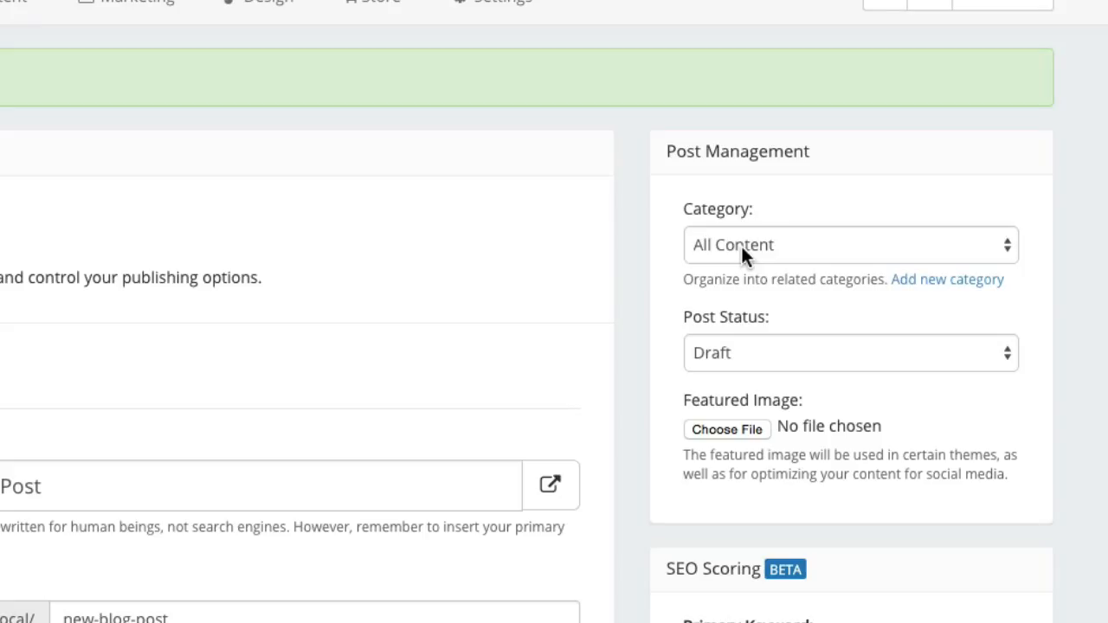
click(741, 244)
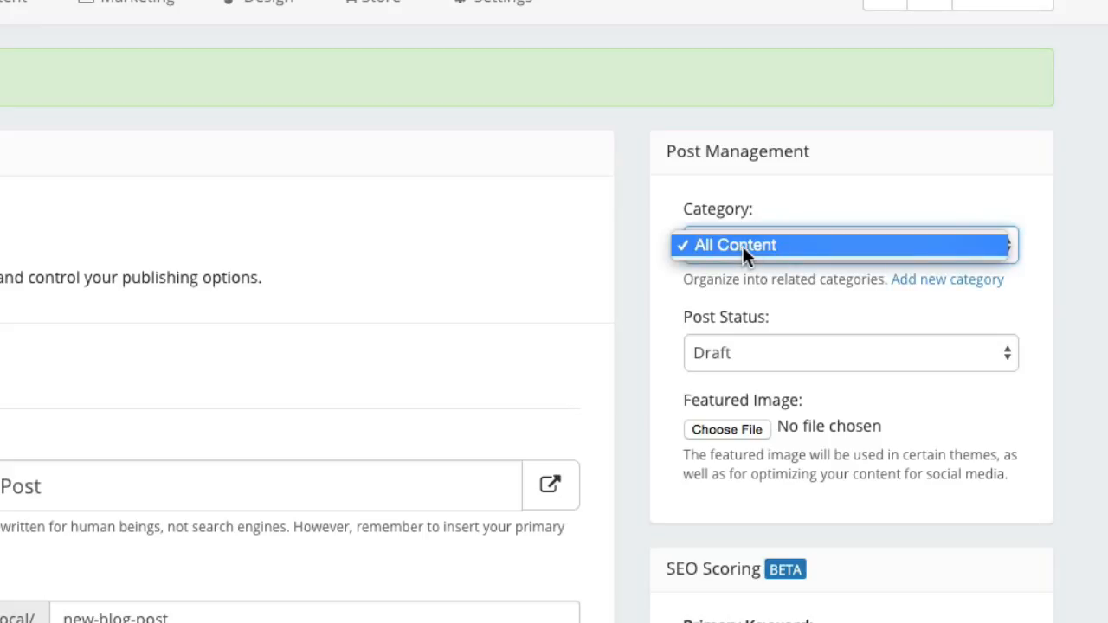
click(772, 248)
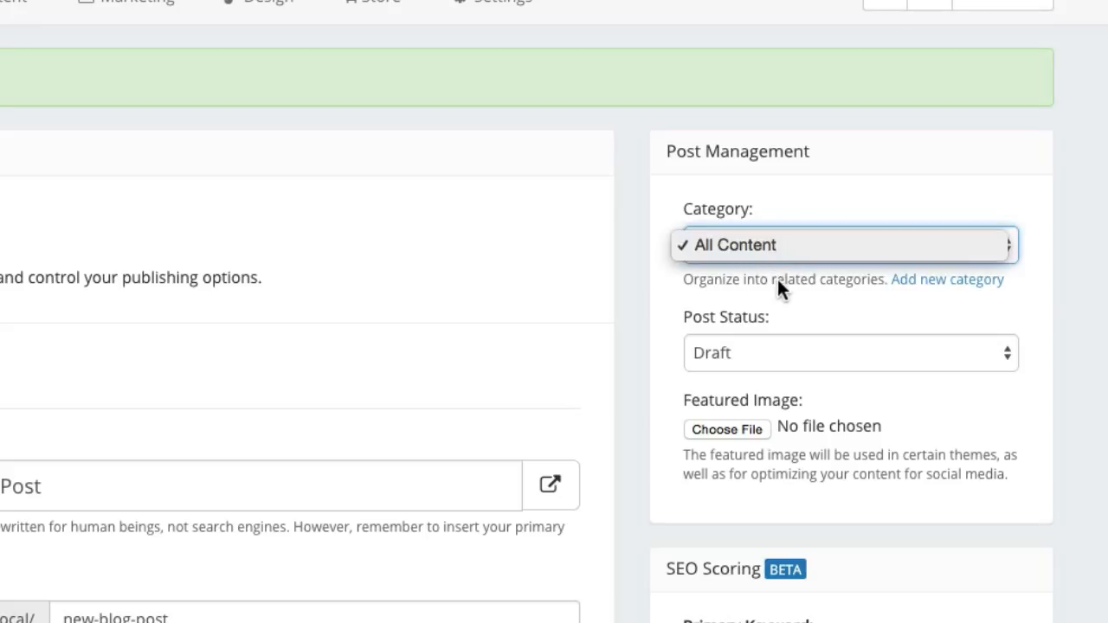
click(952, 283)
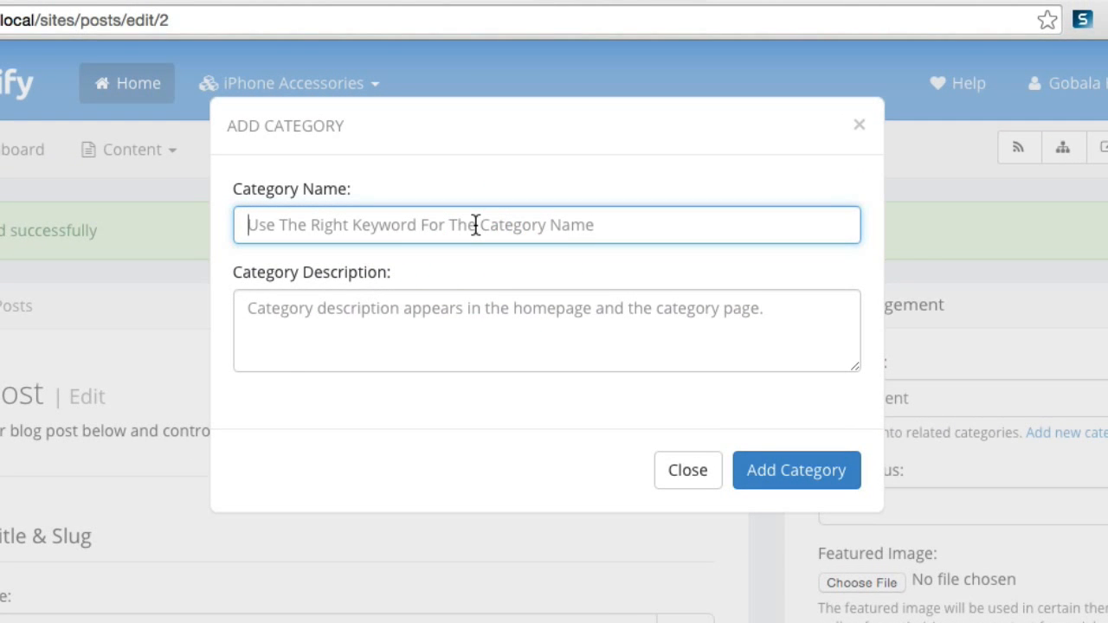
text(New Cate)
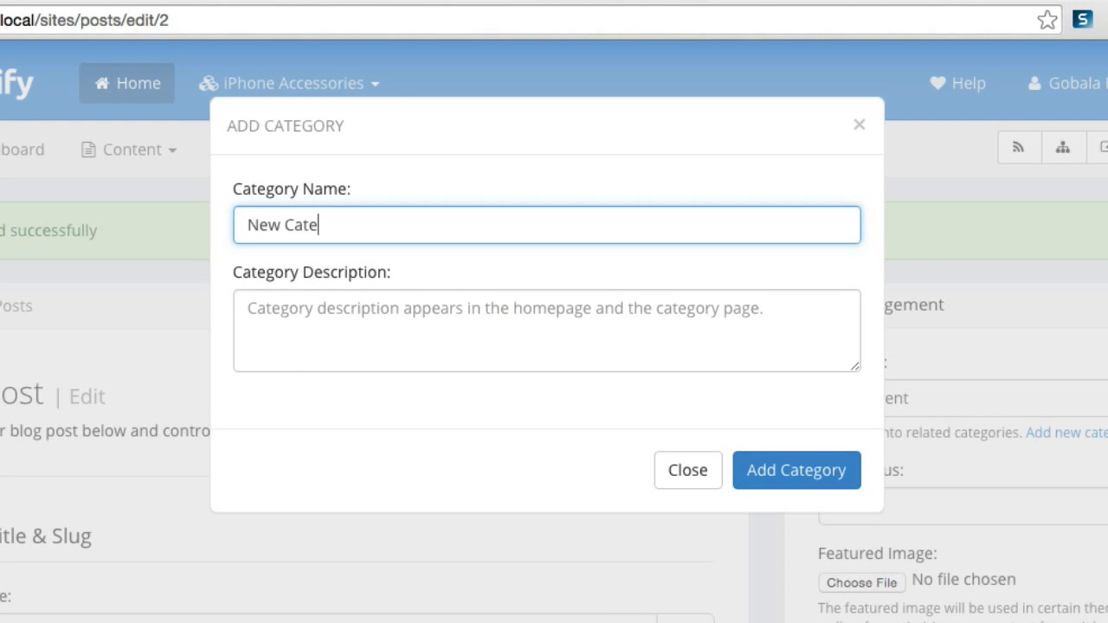
text(gory)
key(Tab)
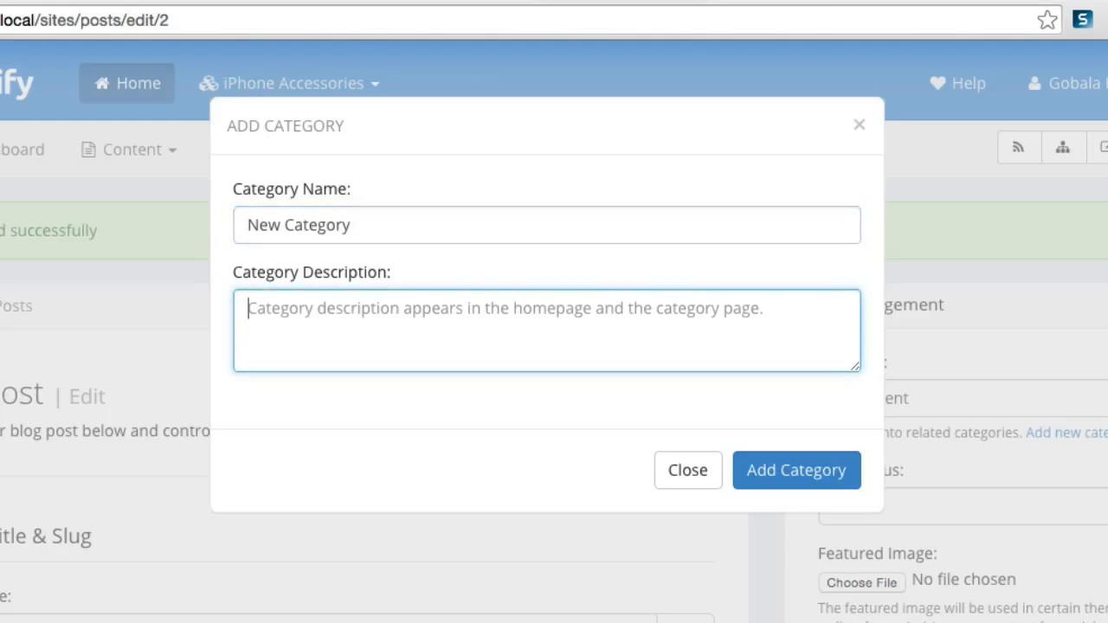
text(Descriptio)
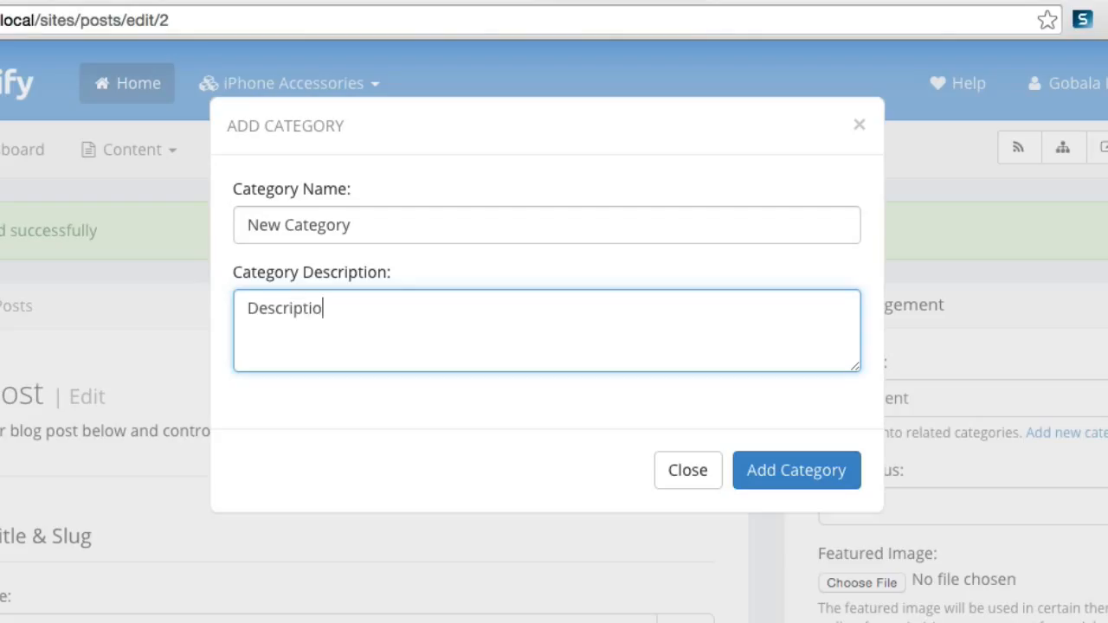
text(n goes here..)
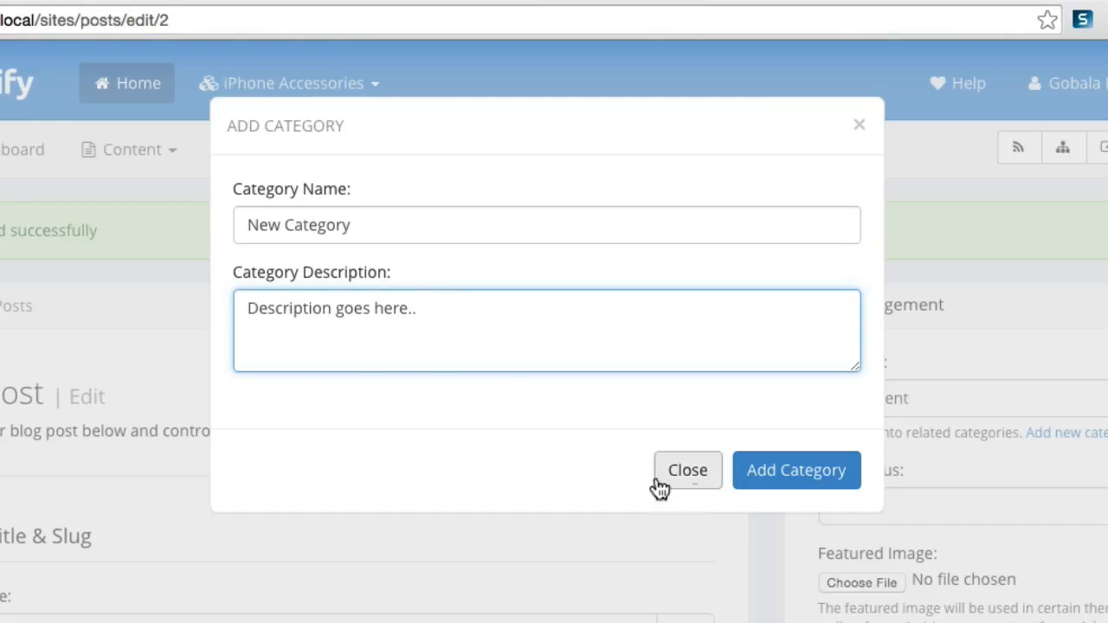
click(767, 484)
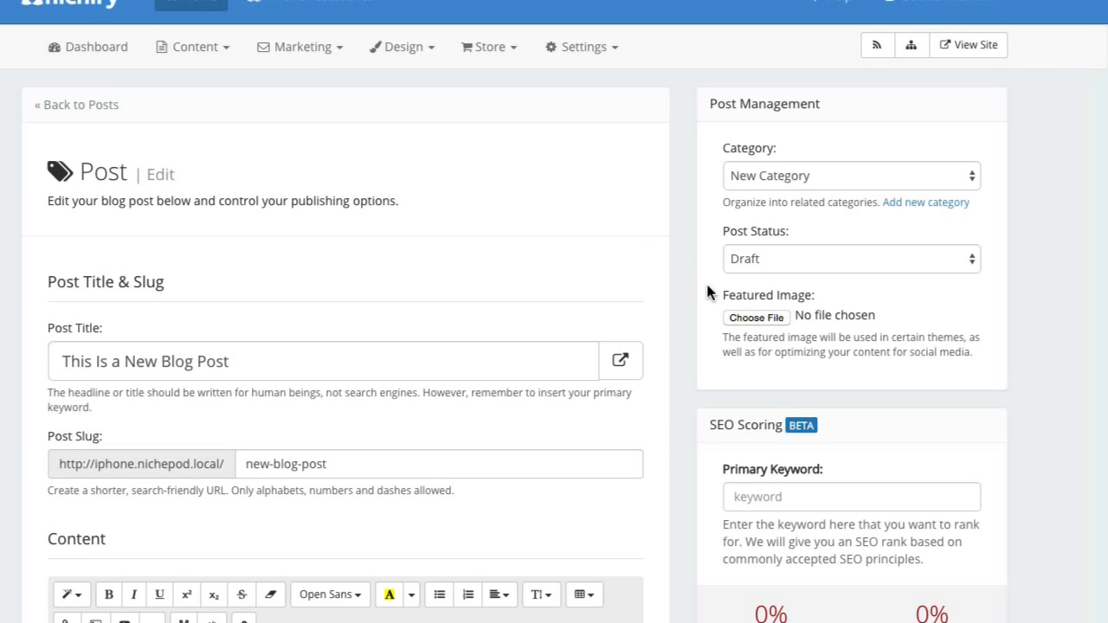
Save the changes to the blog post with its new category.
scroll(698, 390, down, 3)
scroll(670, 485, down, 15)
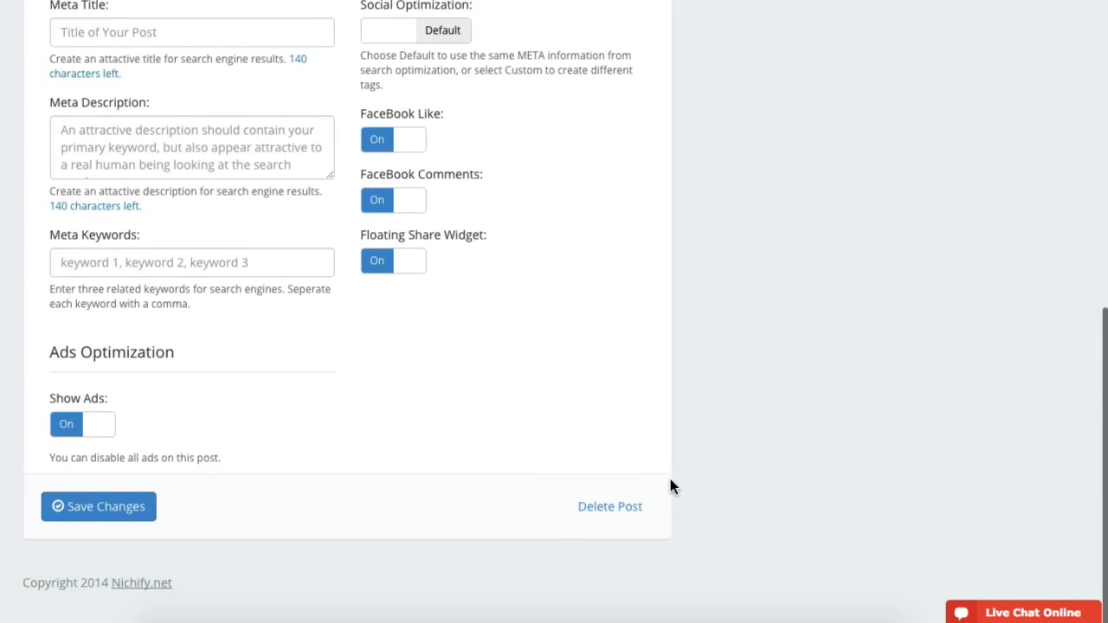
click(132, 509)
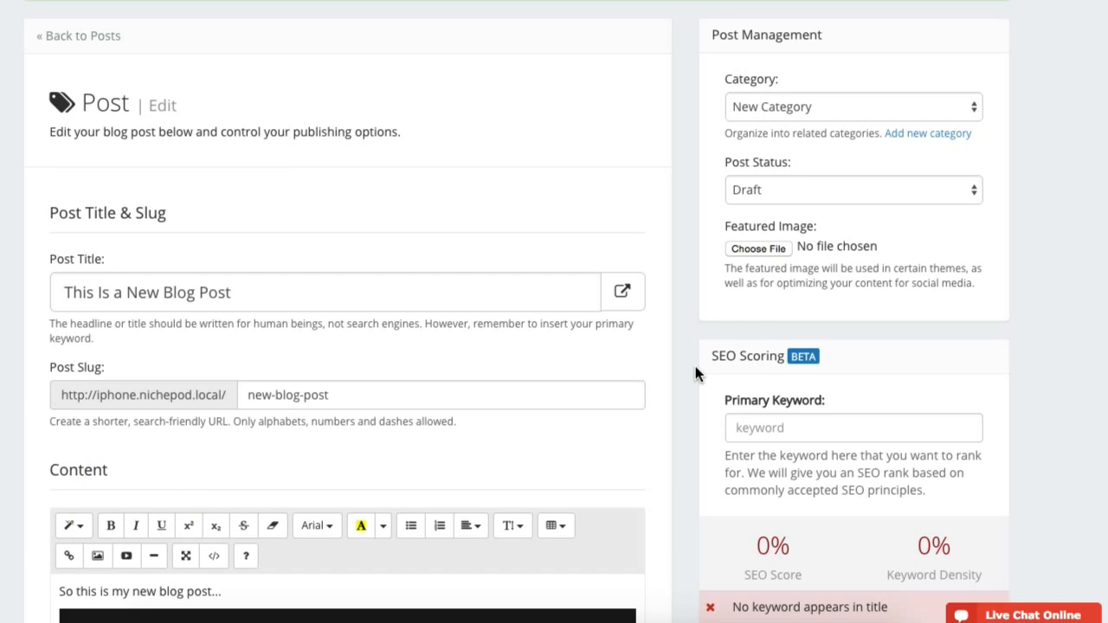
scroll(695, 366, down, 5)
scroll(701, 350, up, 5)
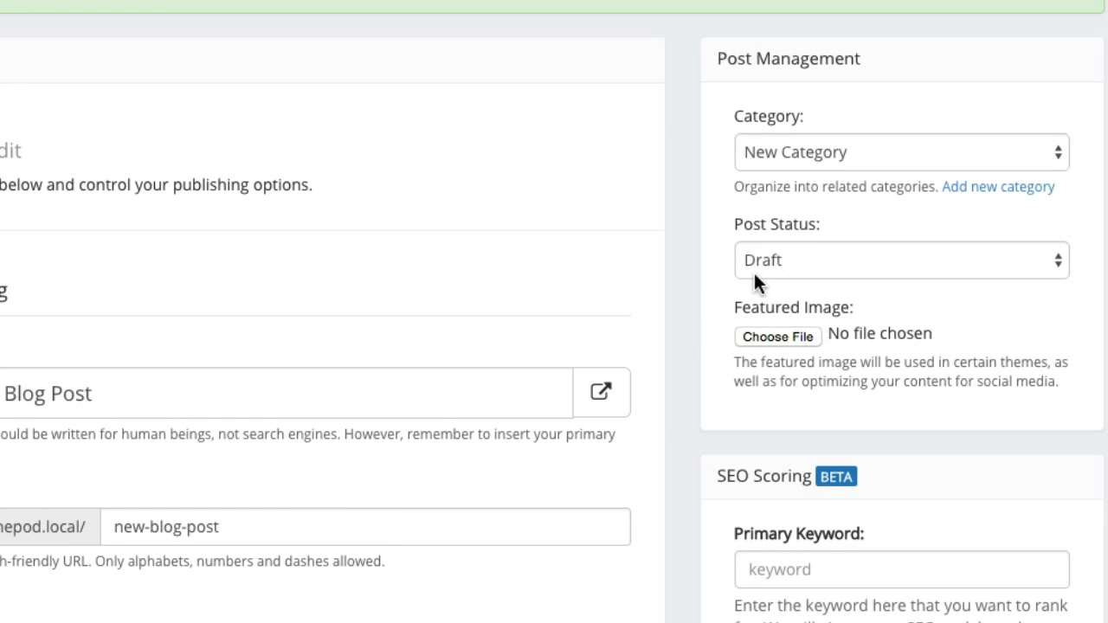
Set the post status to Published and save the changes to the blog post.
click(754, 273)
click(762, 279)
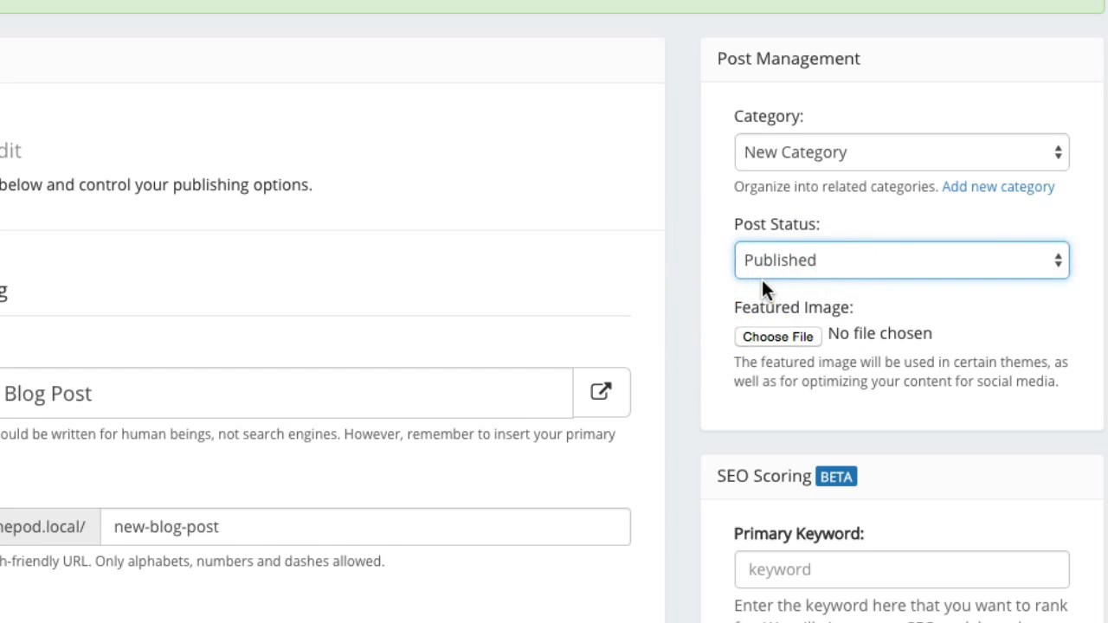
click(689, 308)
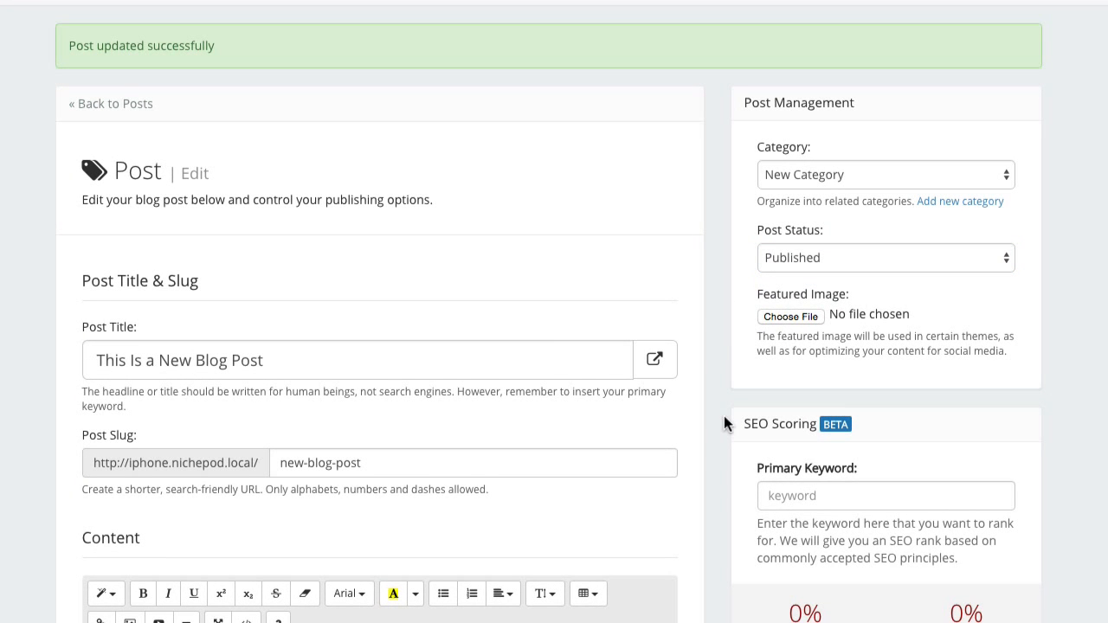
scroll(723, 415, down, 15)
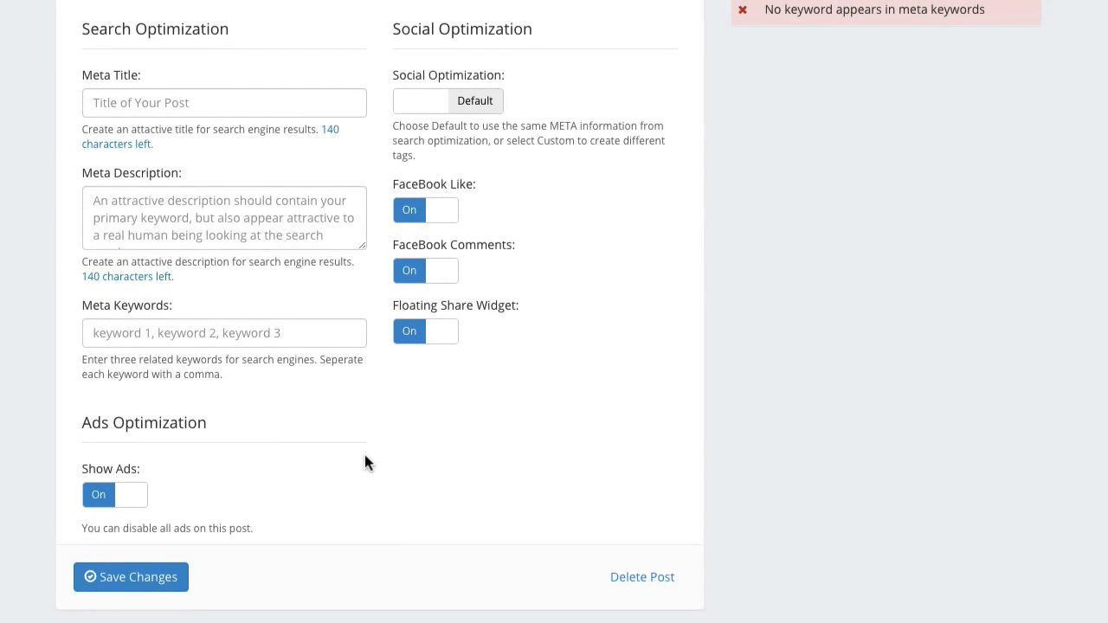
click(144, 585)
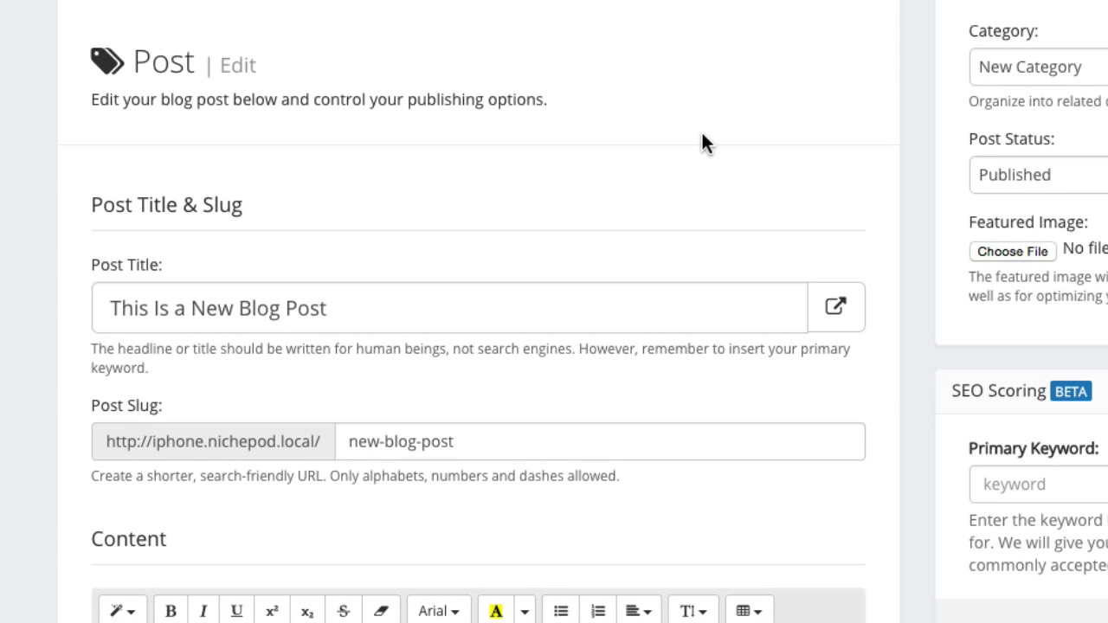
Preview the post on the live site and look over its publication date, image, link and recommended products.
scroll(702, 138, down, 3)
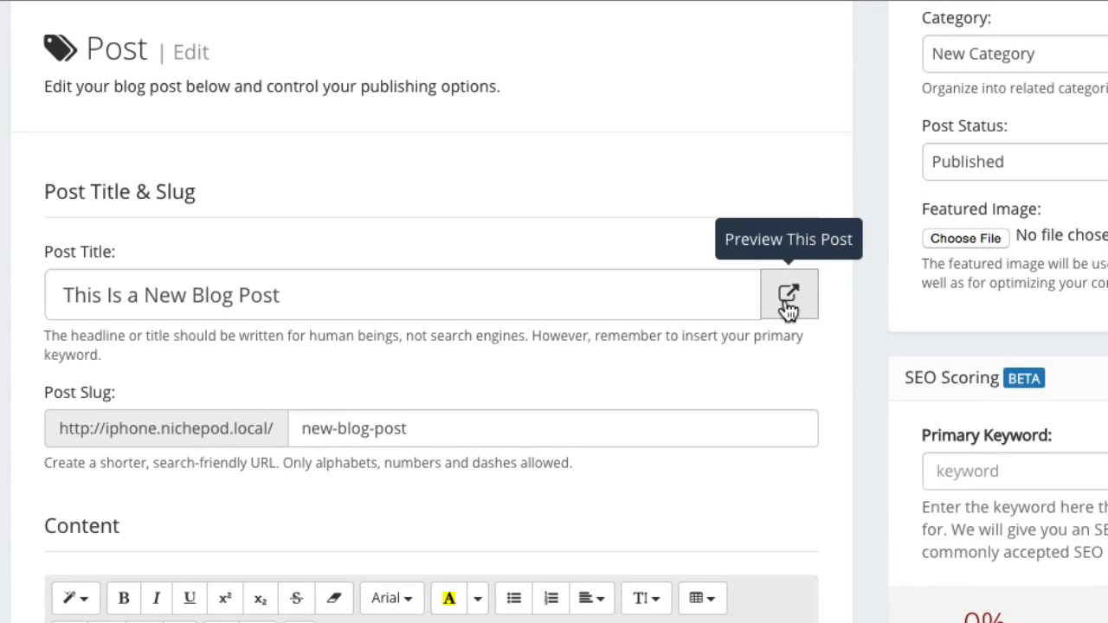
click(788, 299)
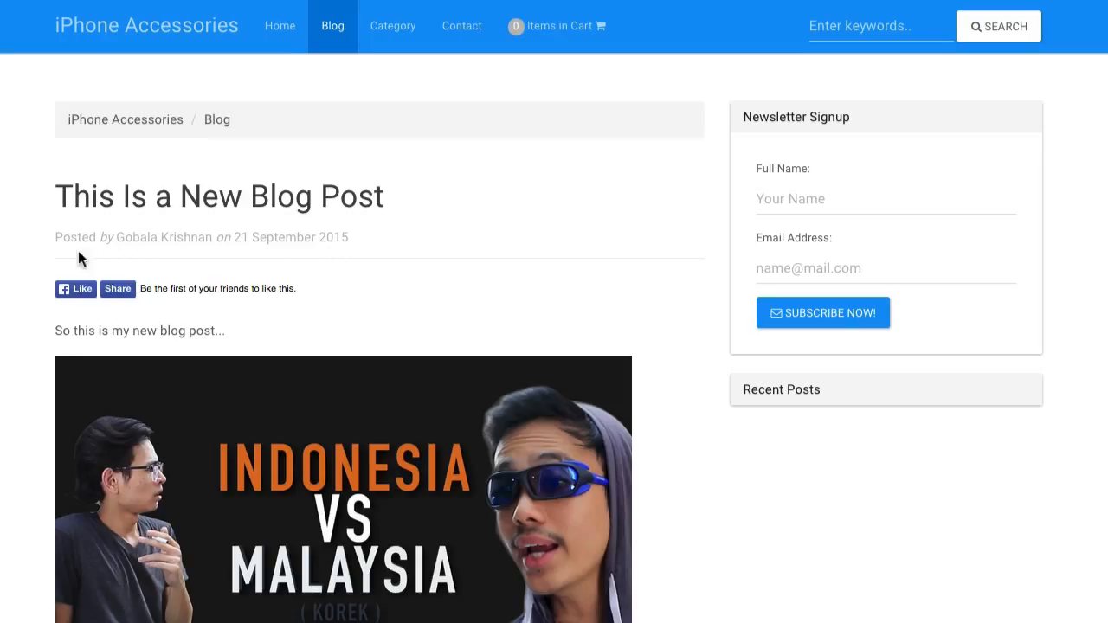
drag(234, 237, 353, 237)
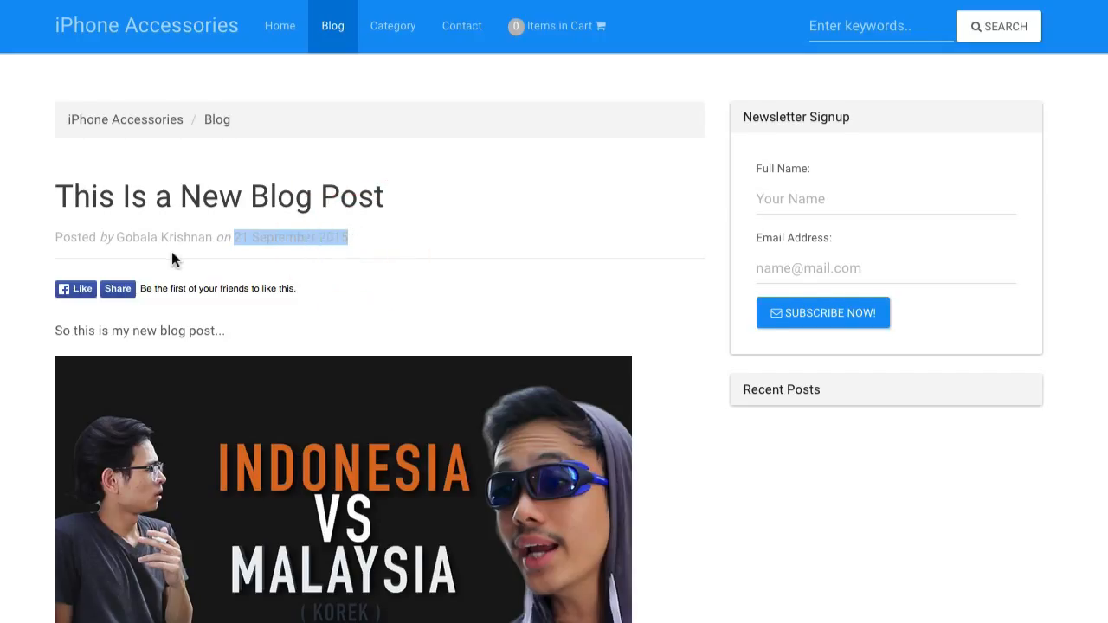
scroll(171, 248, down, 1)
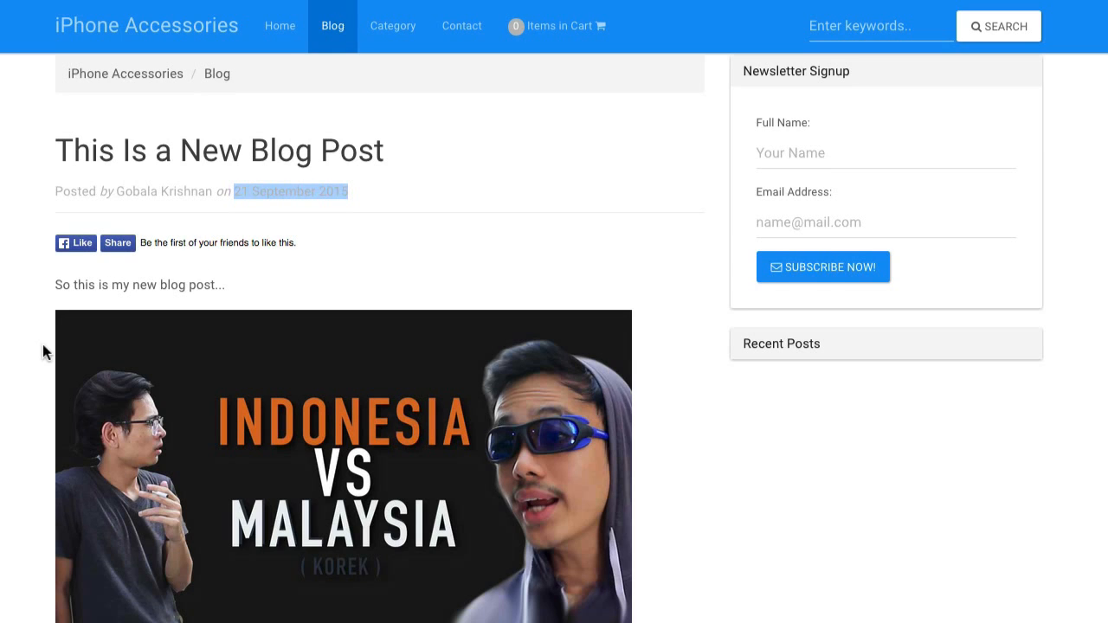
scroll(34, 395, down, 5)
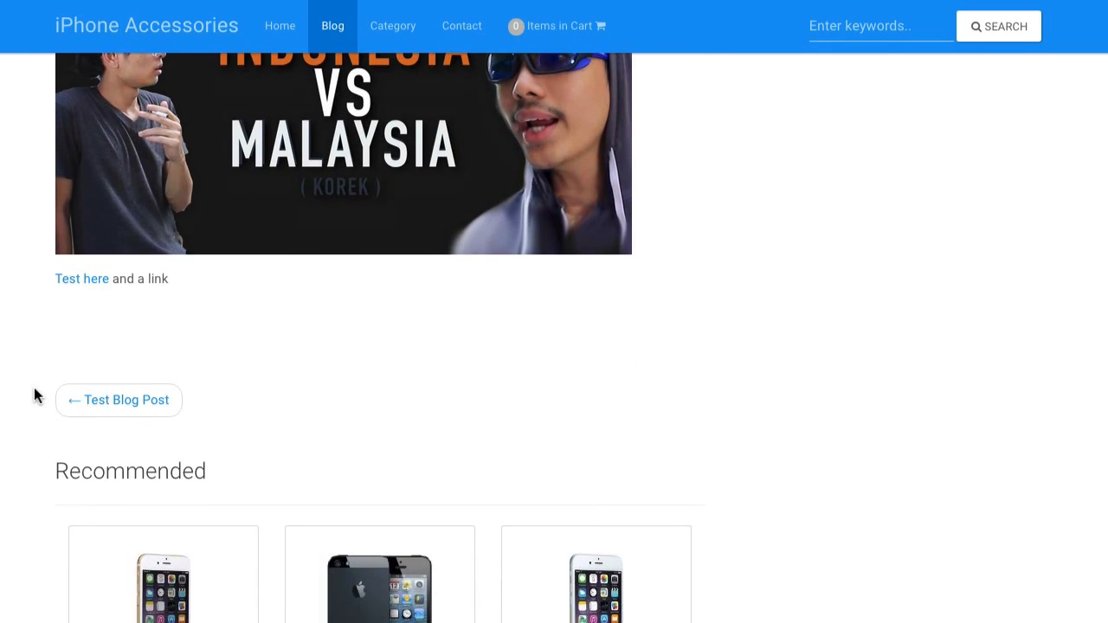
scroll(34, 394, down, 3)
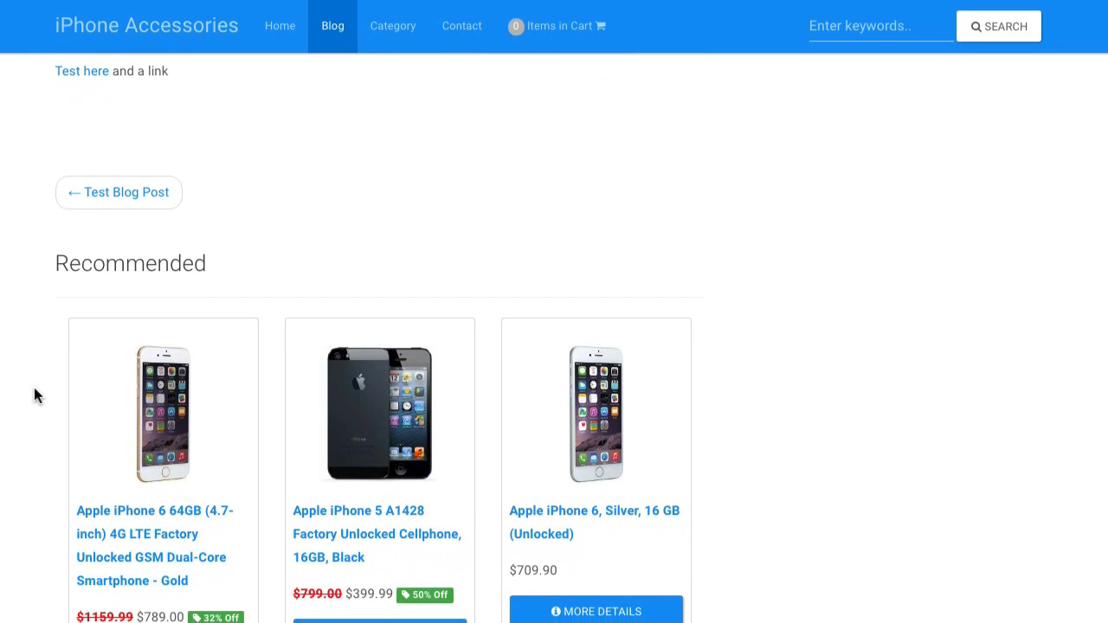
scroll(34, 395, down, 1)
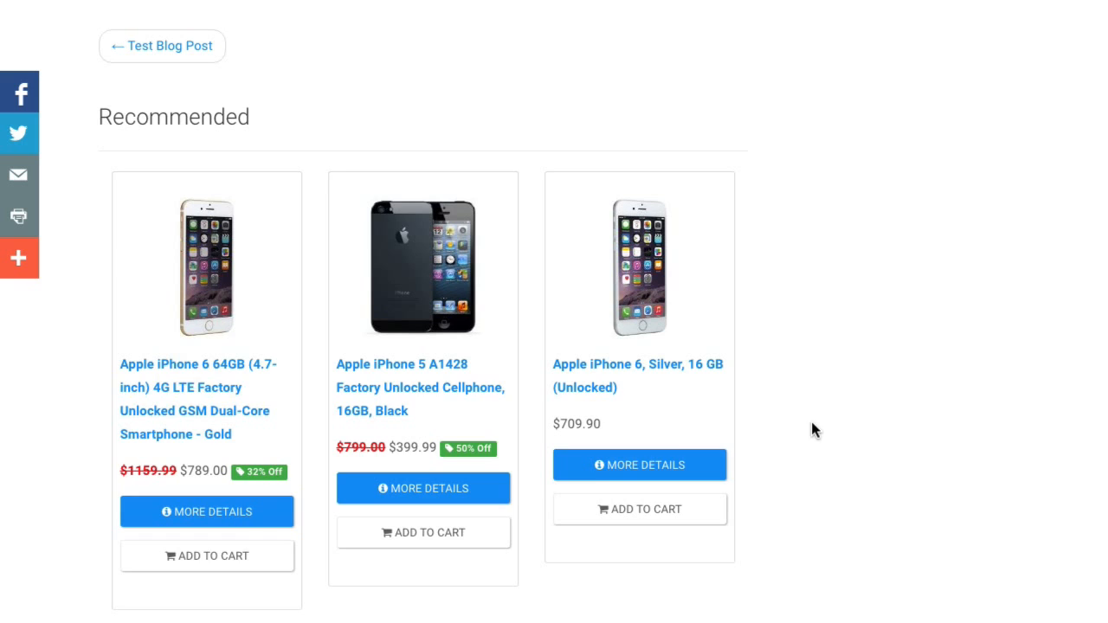
Examine the Facebook comment box beneath the published post and its option to also post on Facebook.
scroll(811, 428, down, 6)
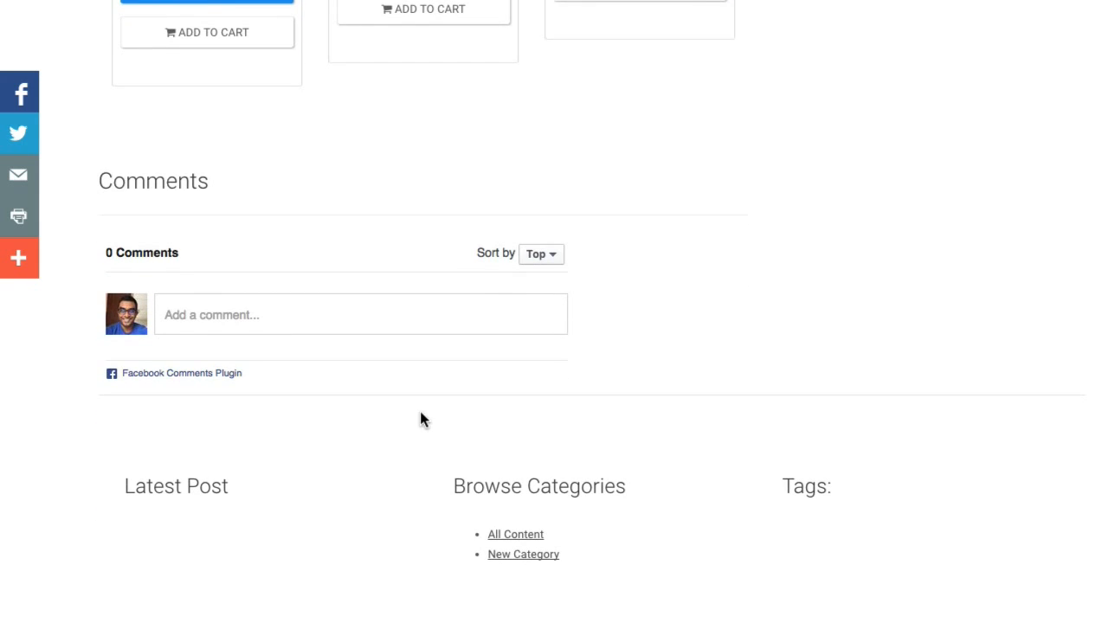
click(252, 314)
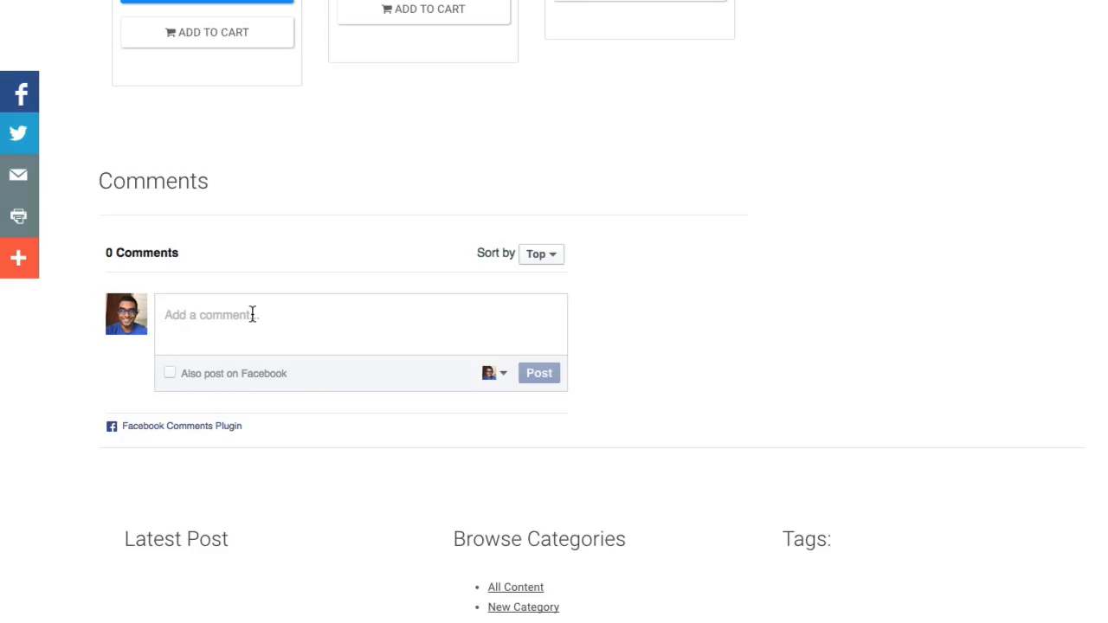
click(169, 375)
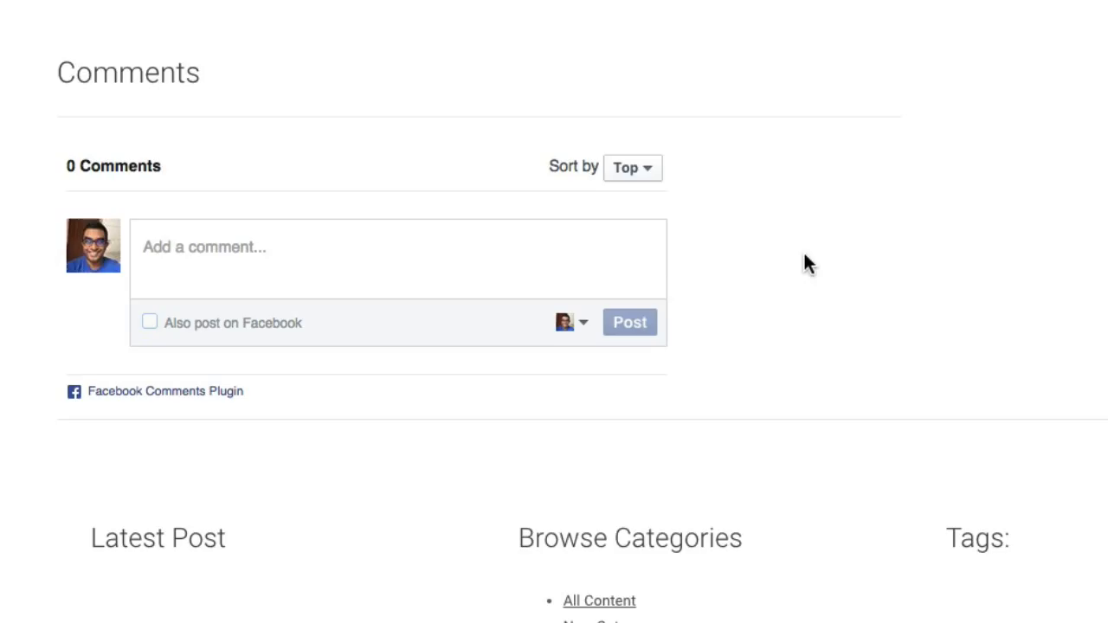
Open the New Category page from the site's category list and examine its title, description and listed post.
scroll(805, 262, down, 2)
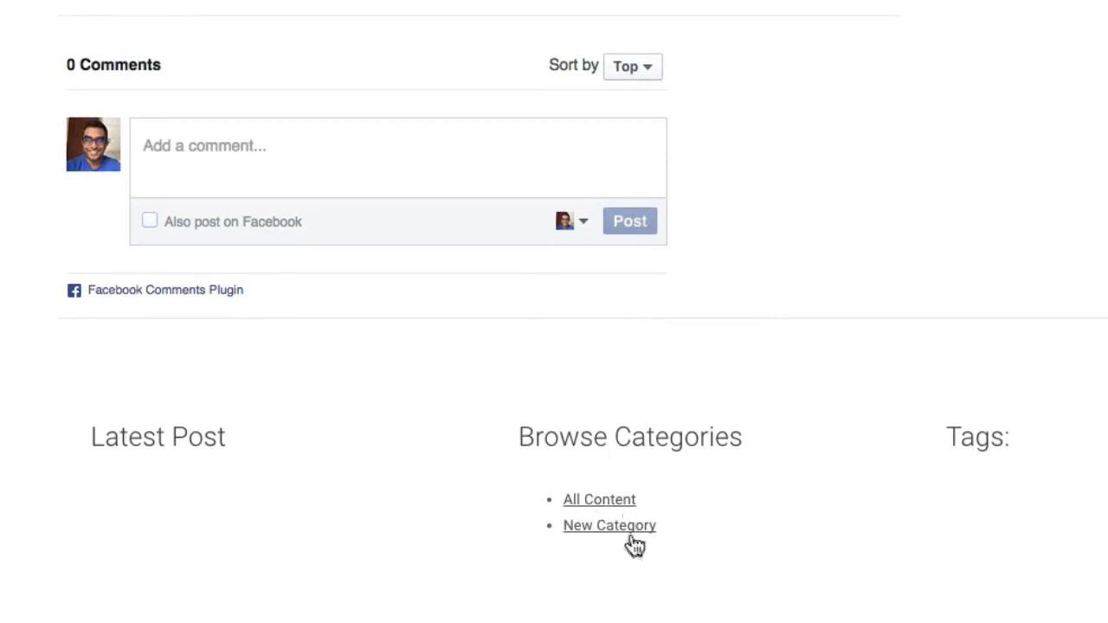
click(595, 530)
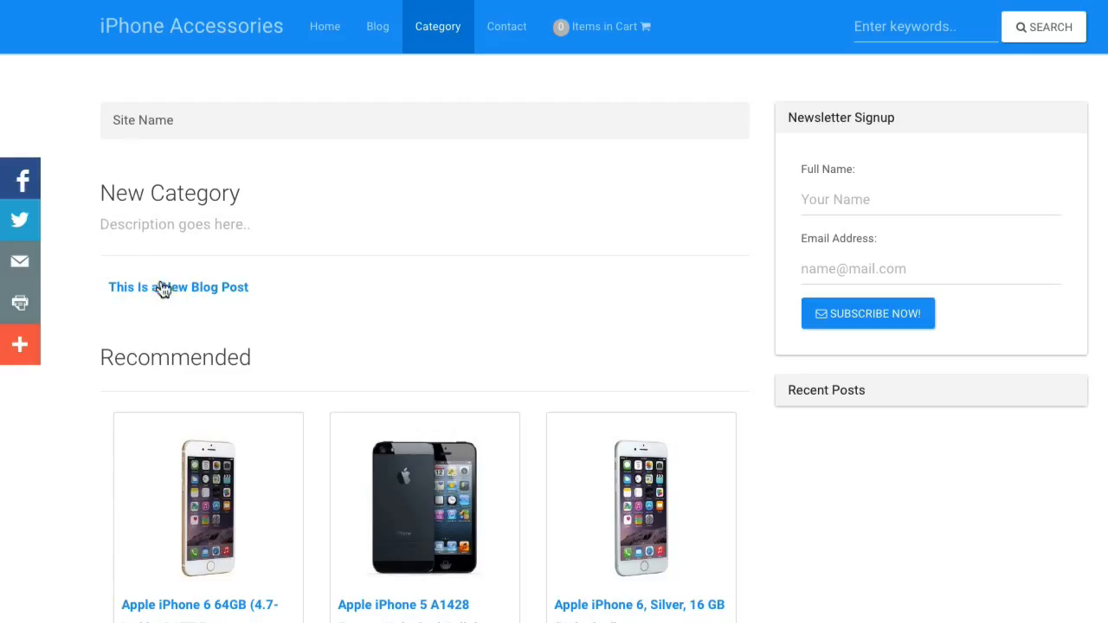
click(103, 223)
drag(102, 224, 268, 232)
click(267, 233)
drag(102, 224, 252, 227)
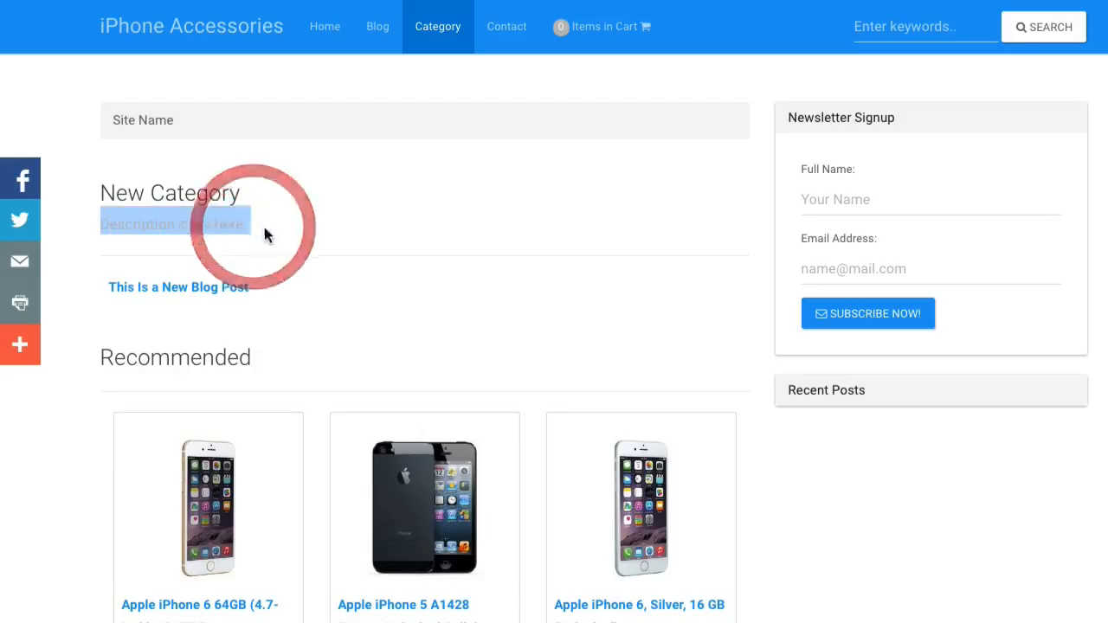
click(279, 236)
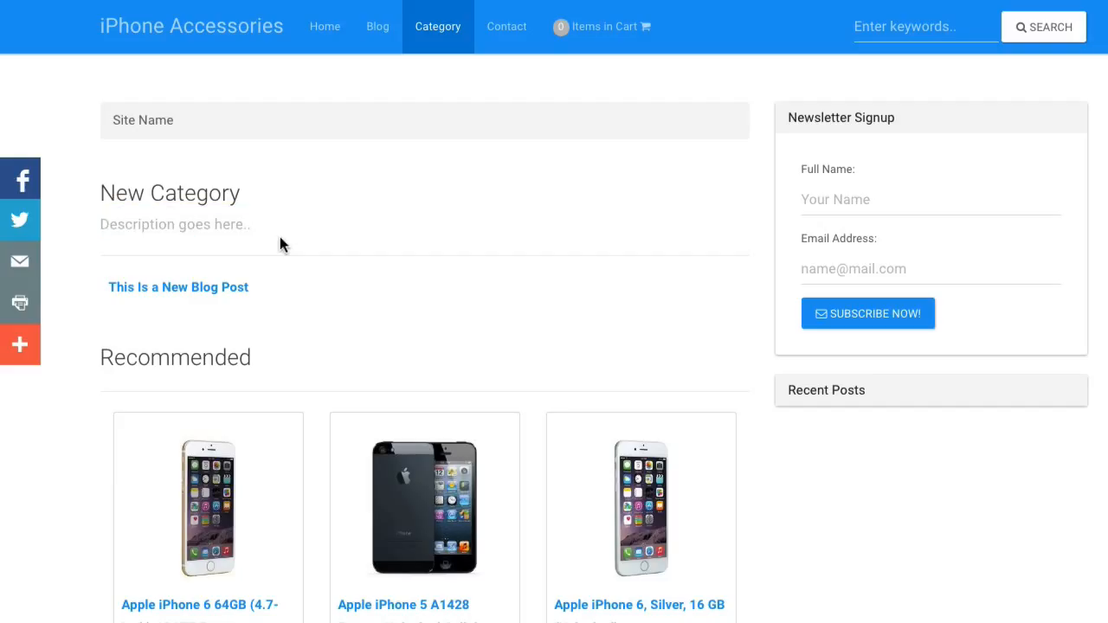
drag(101, 189, 274, 226)
click(322, 313)
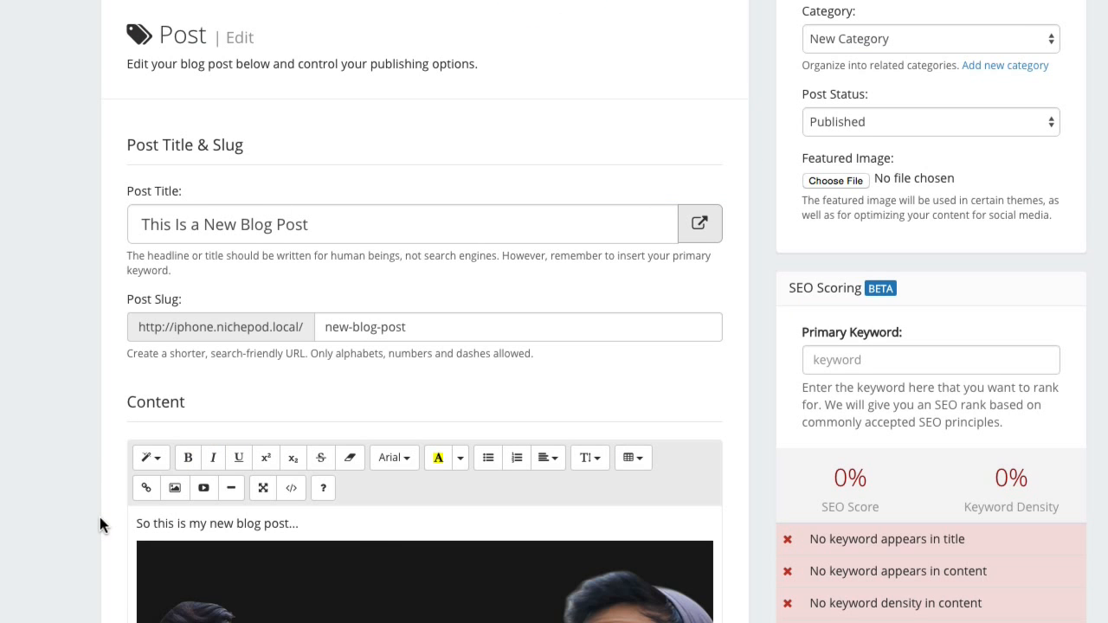
Return to the post editor and examine the meta title, description, keywords, social and ads settings below the content.
scroll(99, 516, down, 4)
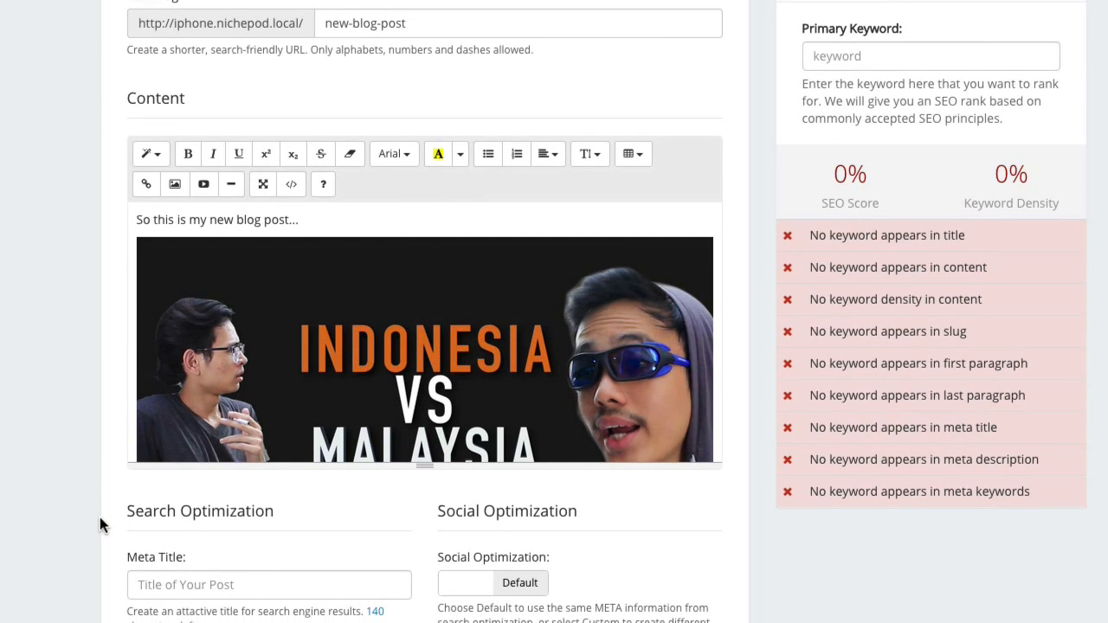
scroll(99, 516, down, 3)
scroll(100, 517, down, 3)
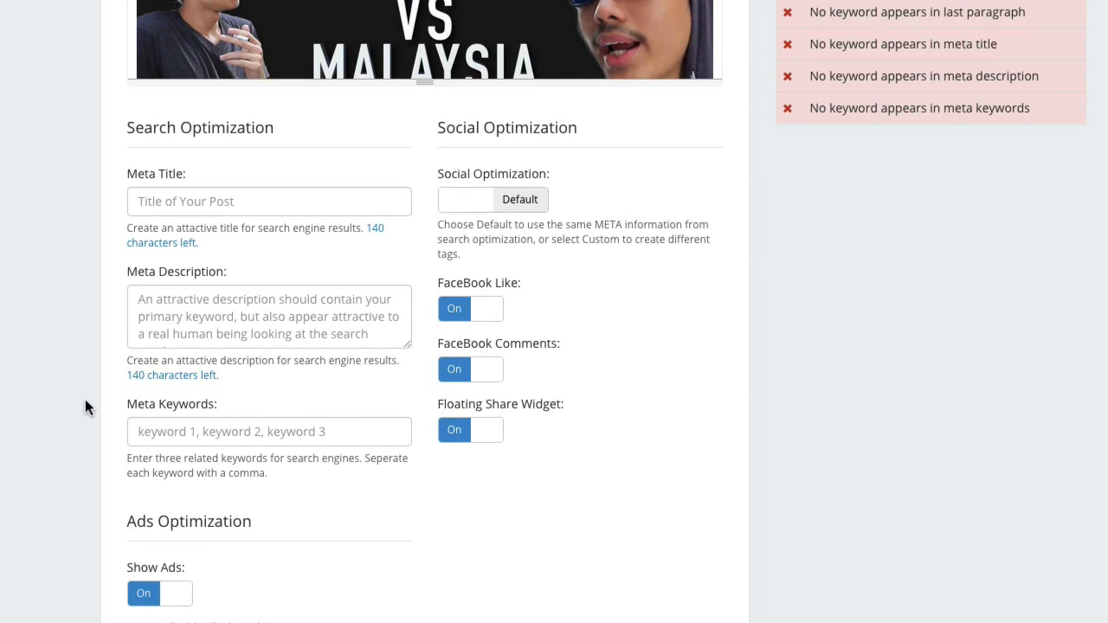
click(185, 201)
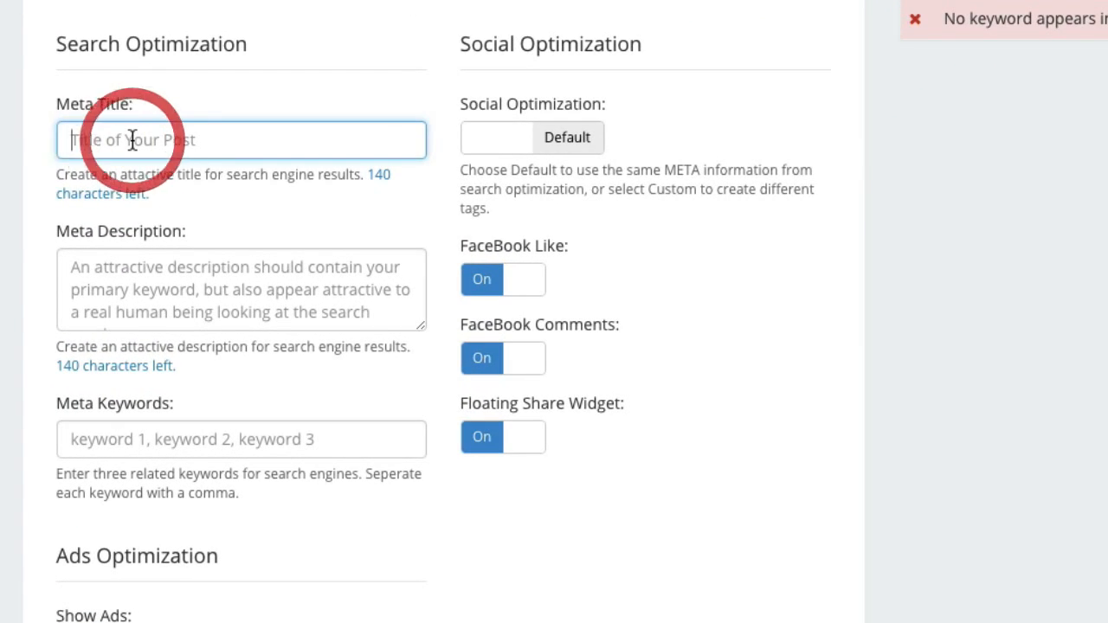
click(122, 294)
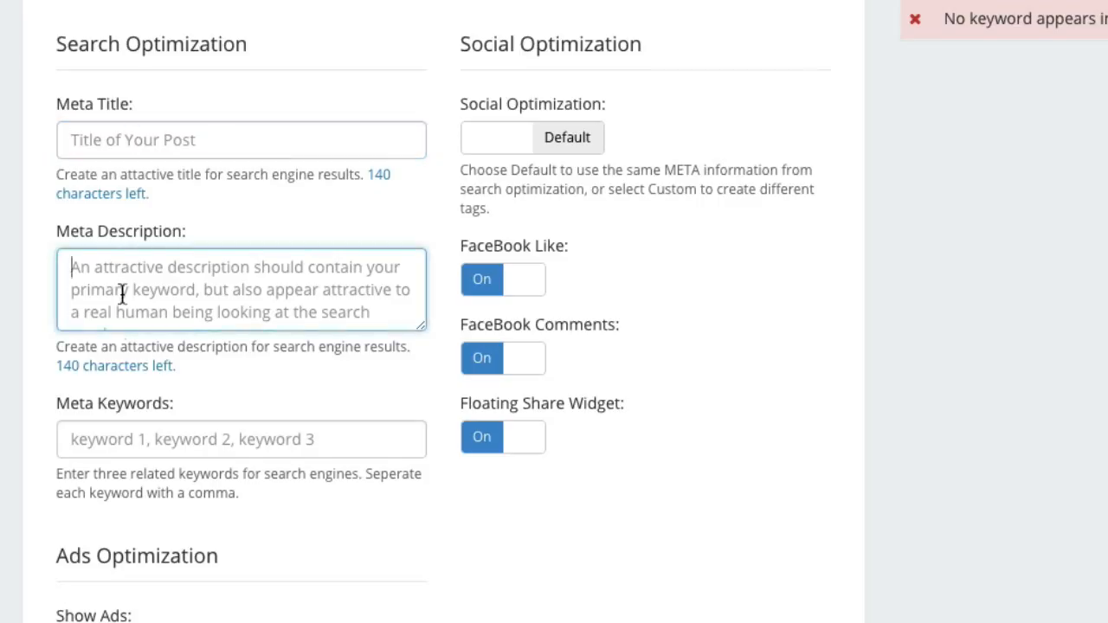
click(116, 438)
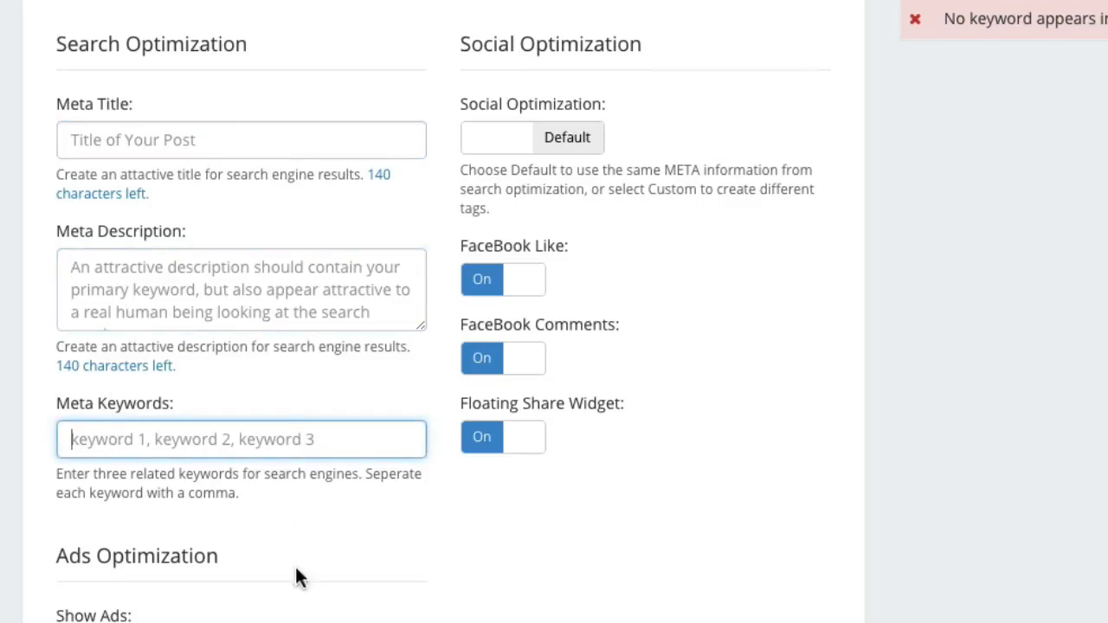
scroll(109, 484, down, 3)
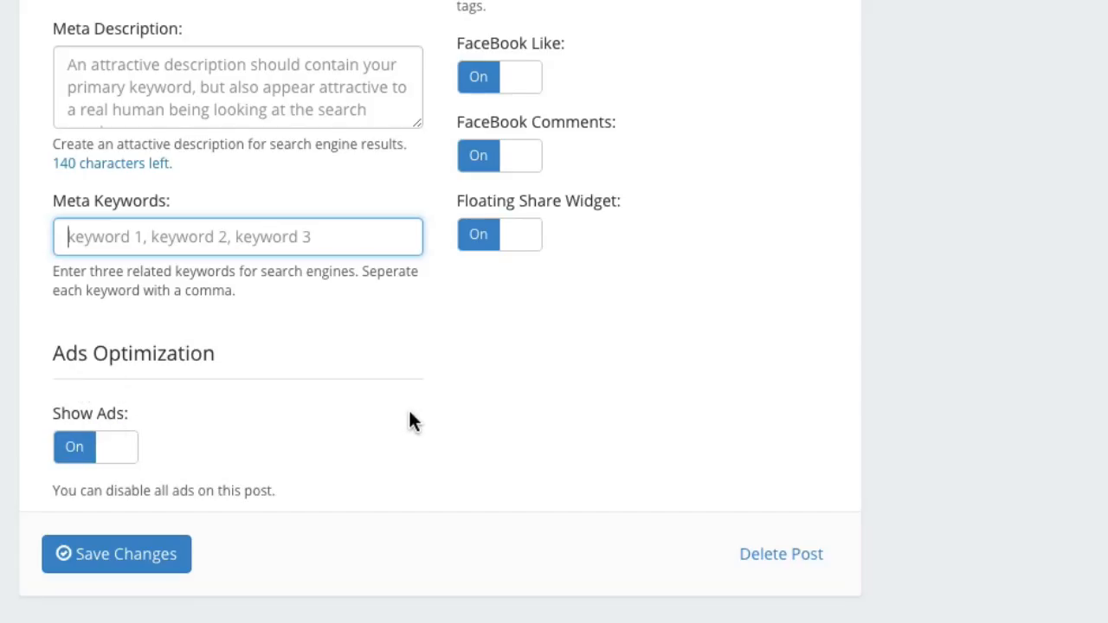
scroll(409, 412, up, 2)
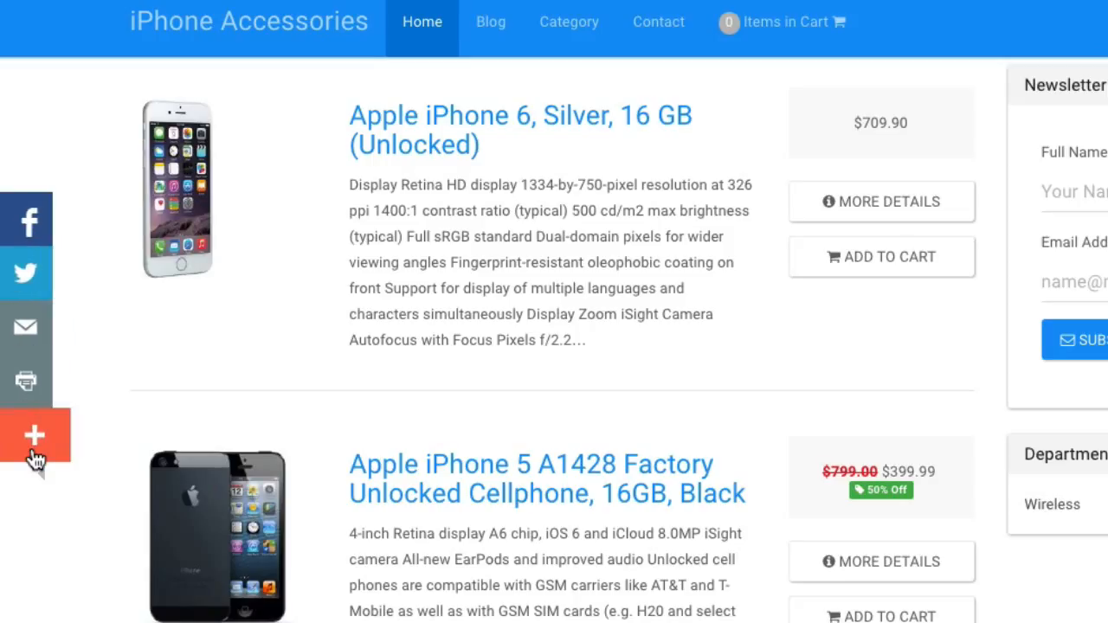
Open the full list of sharing services from the site's floating share widget, look through it and close it.
click(35, 458)
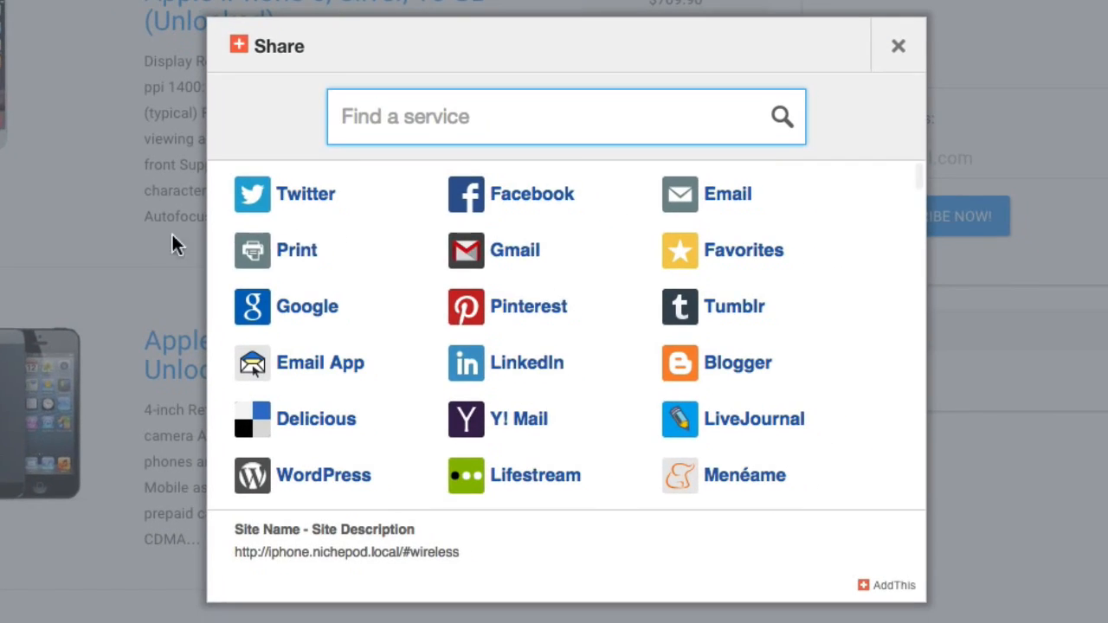
scroll(543, 448, down, 20)
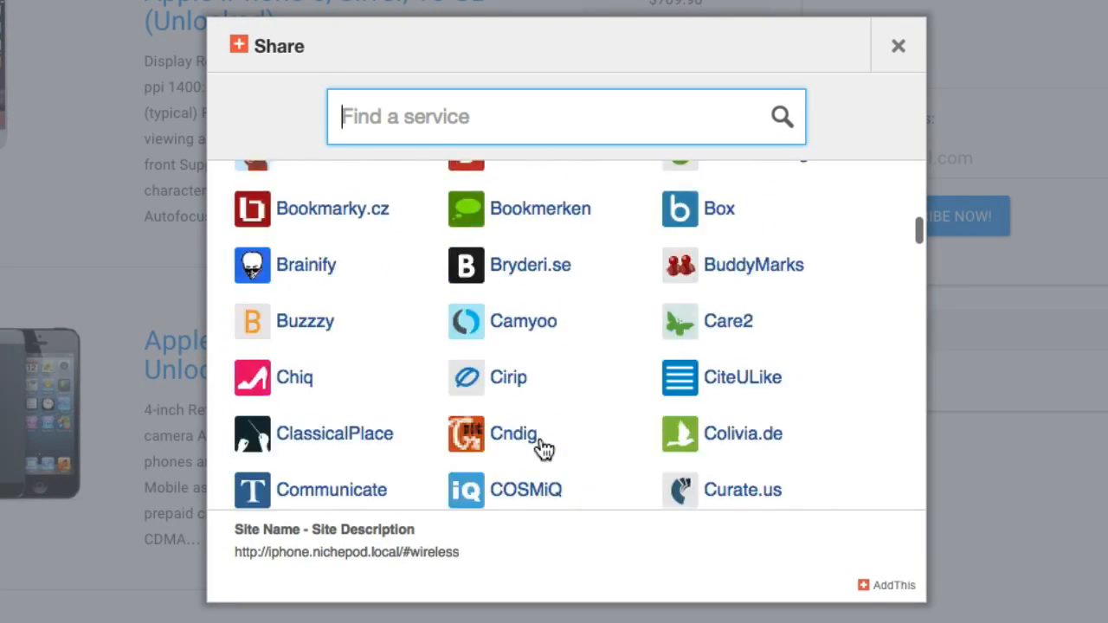
scroll(544, 312, down, 5)
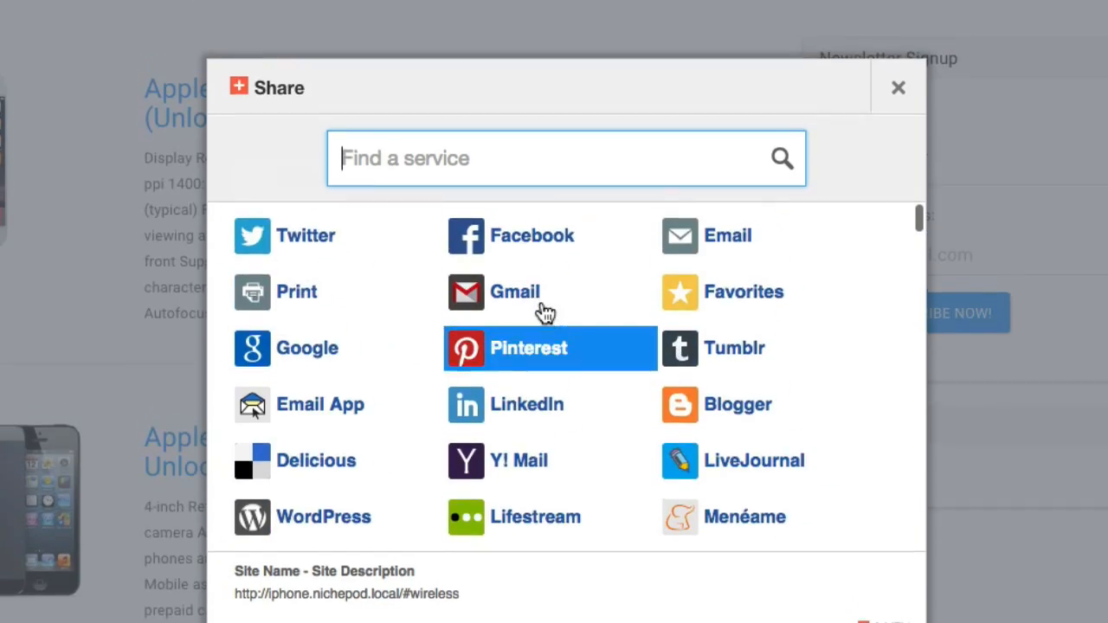
click(901, 52)
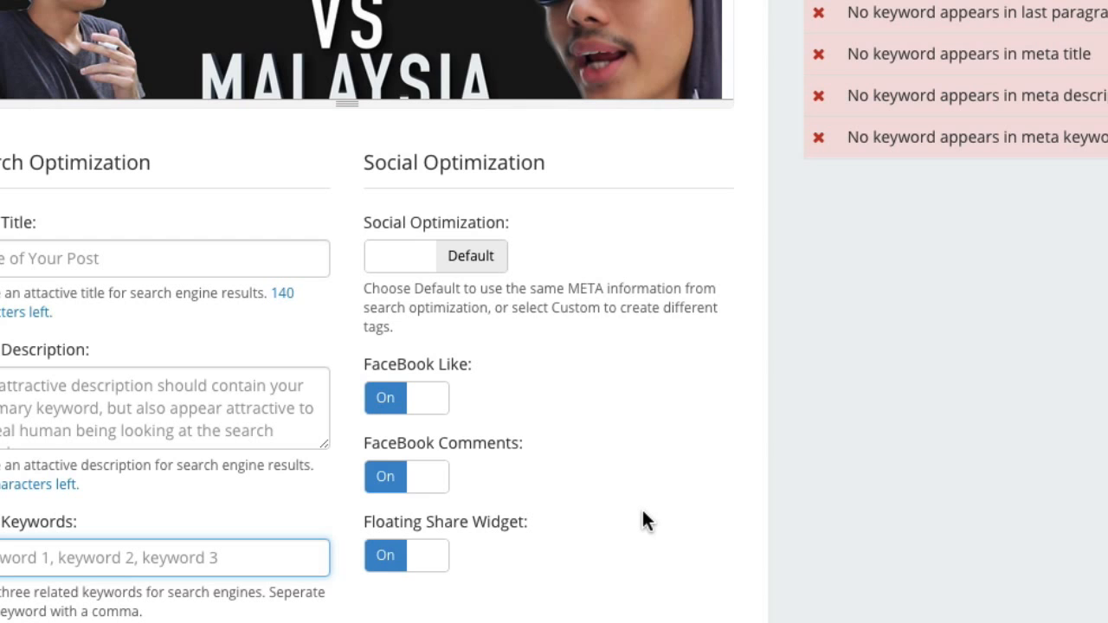
Switch the post's Social Optimization setting to Custom and look over the content title and description fields it offers.
scroll(641, 508, up, 3)
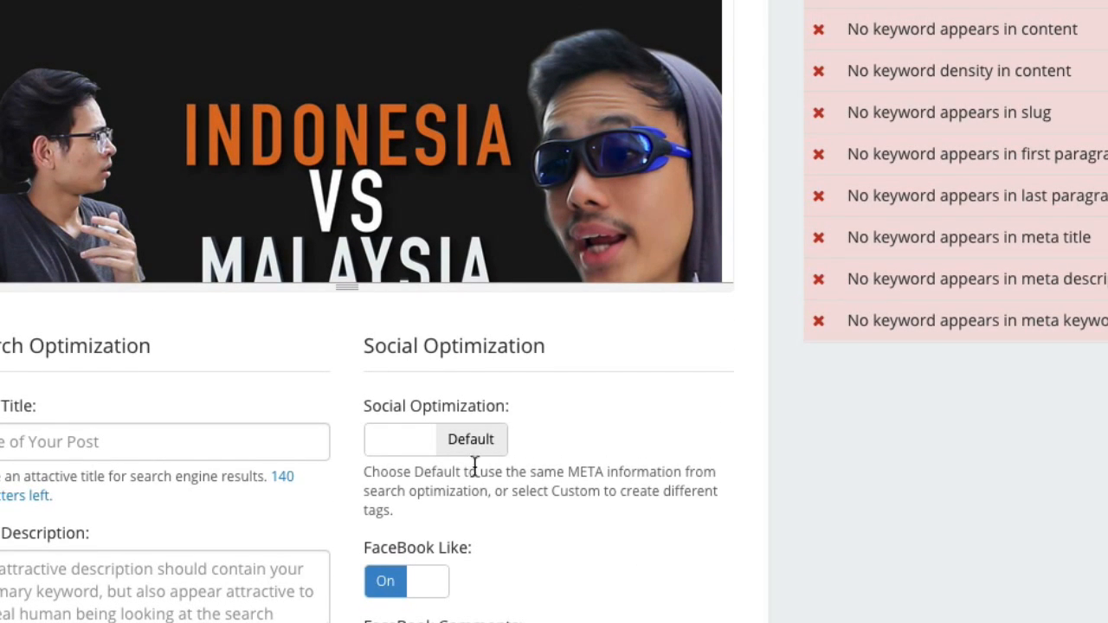
click(460, 446)
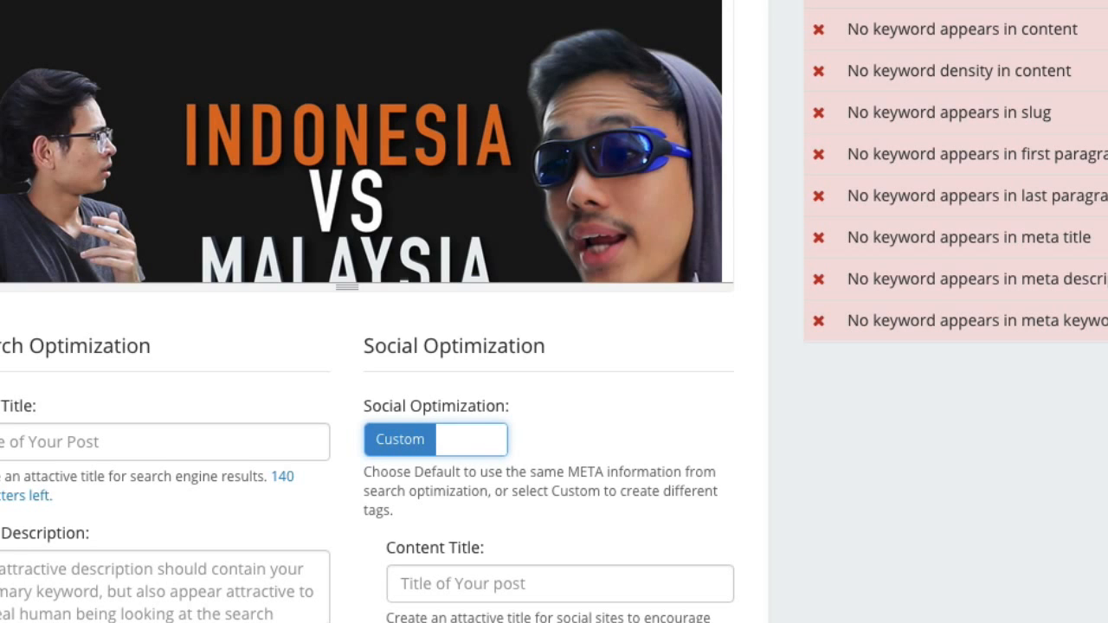
scroll(554, 311, down, 3)
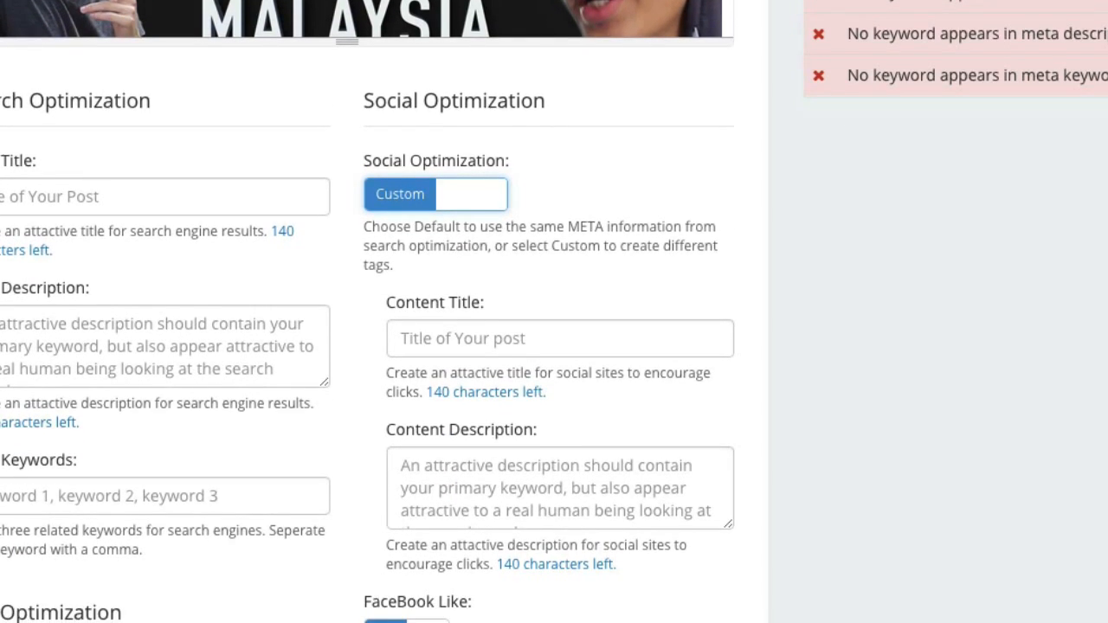
scroll(554, 312, down, 2)
scroll(554, 311, up, 1)
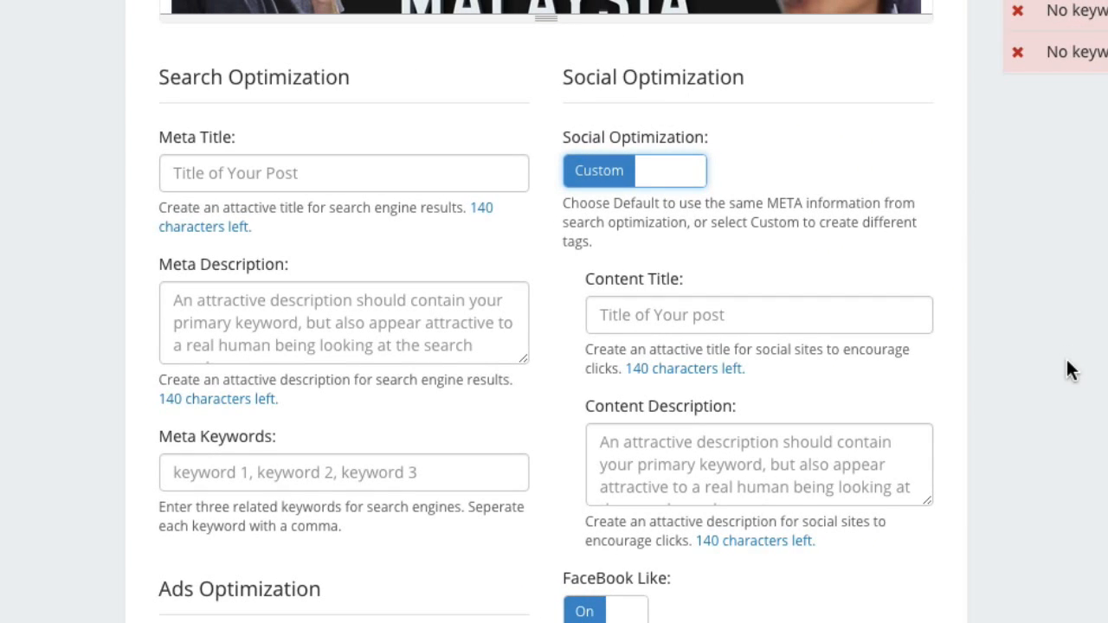
scroll(1069, 368, up, 10)
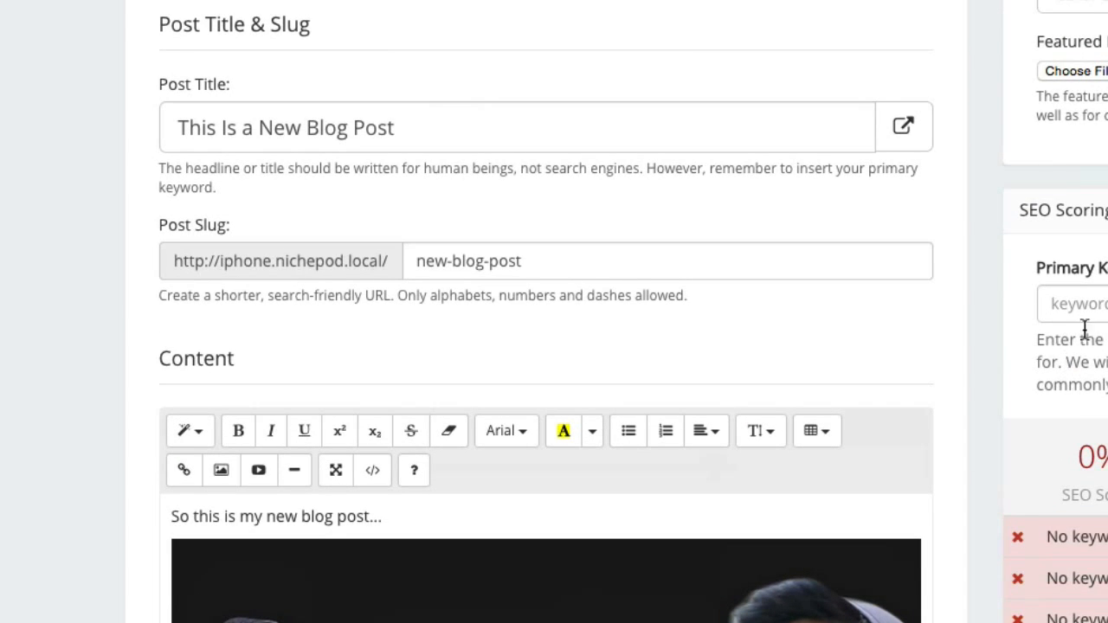
Set the post's primary keyword for SEO scoring to "blog post" and save the post.
click(1096, 306)
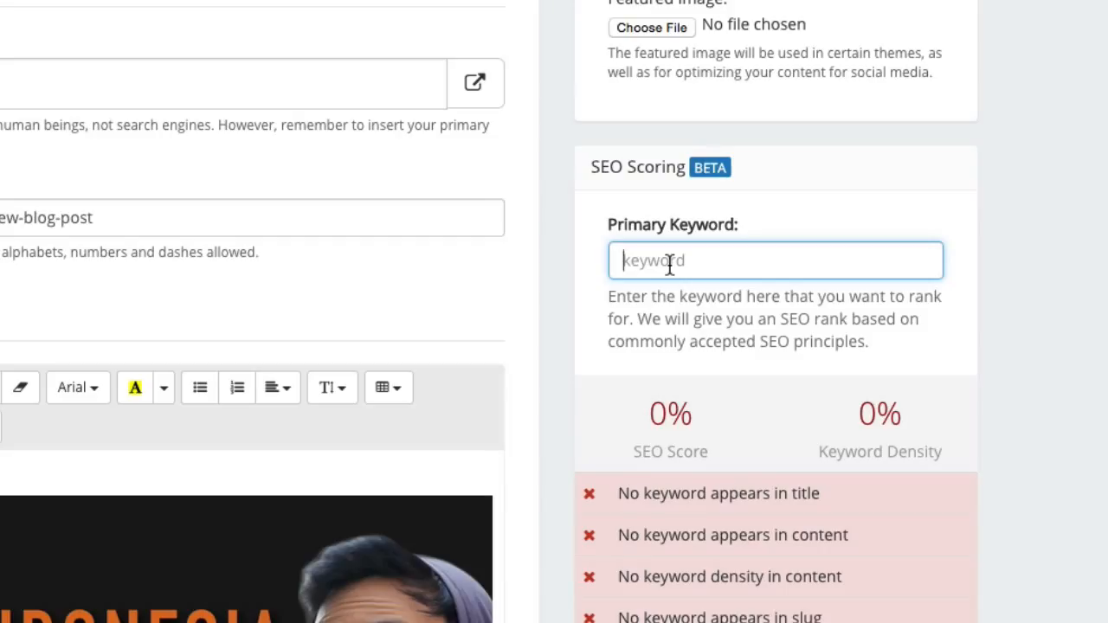
text(blog post)
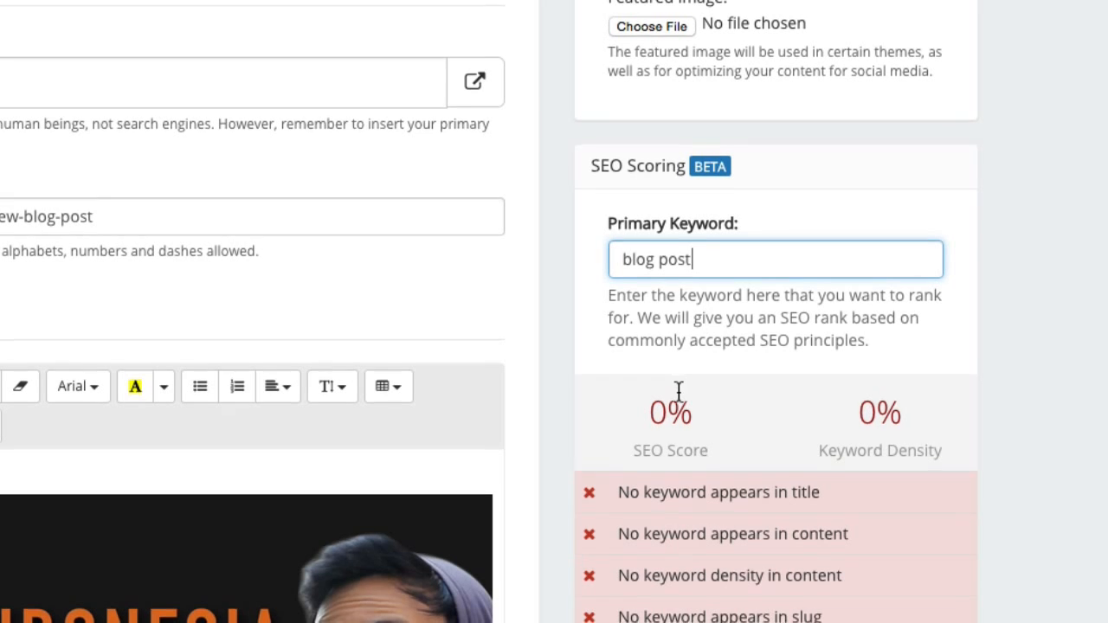
scroll(678, 392, down, 15)
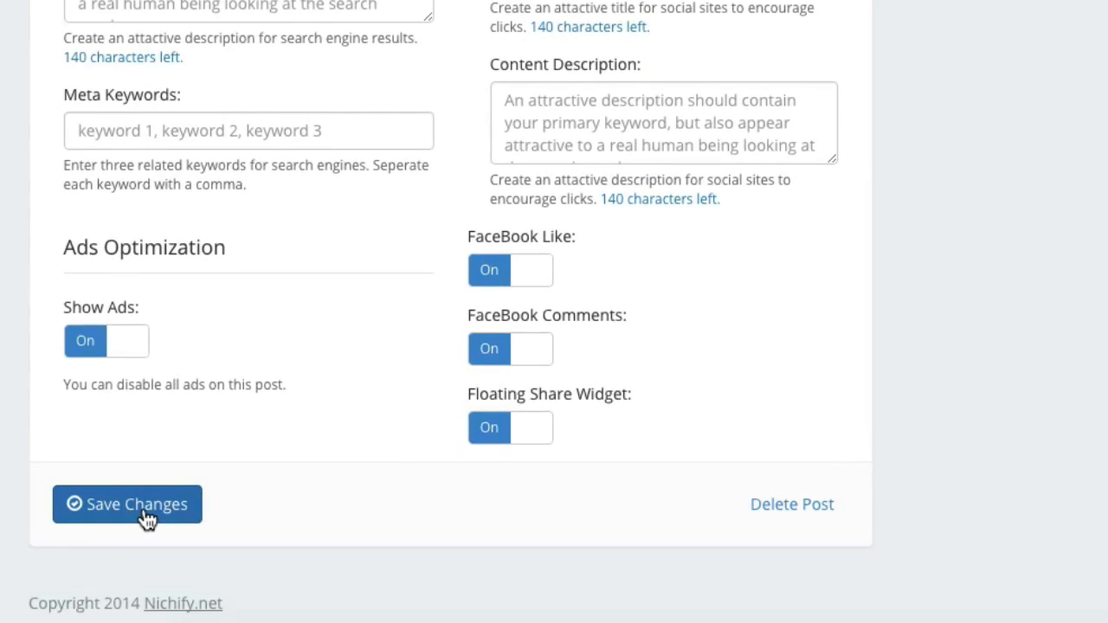
click(145, 511)
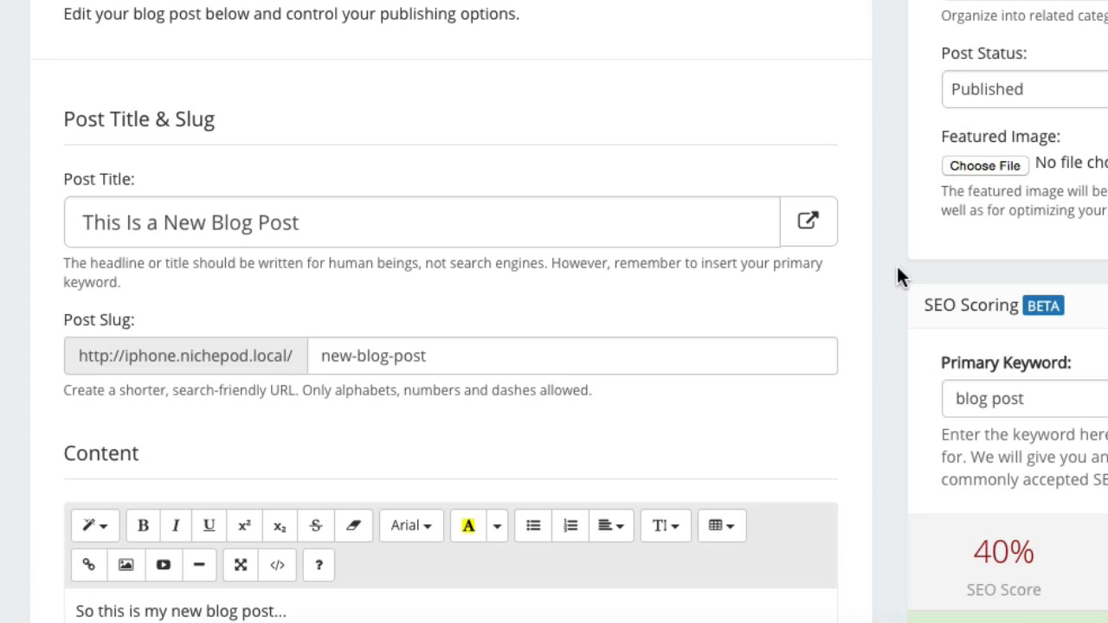
Examine the post's SEO score, keyword density and the checklist of keyword placement criteria.
scroll(897, 276, down, 1)
scroll(898, 270, down, 3)
scroll(994, 327, down, 3)
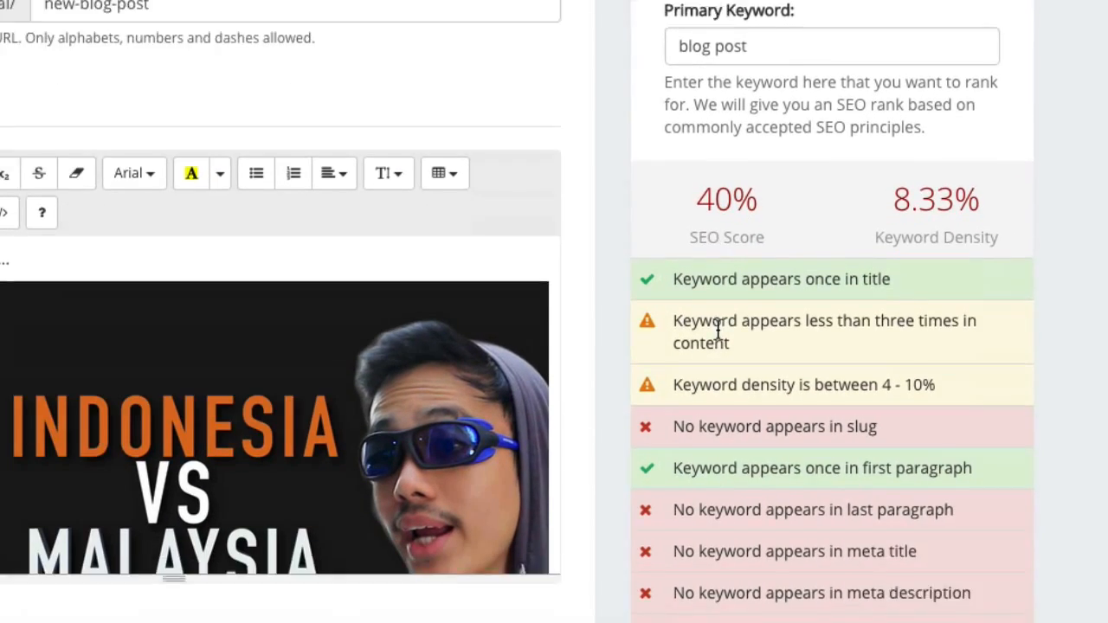
drag(967, 496, 669, 139)
click(675, 195)
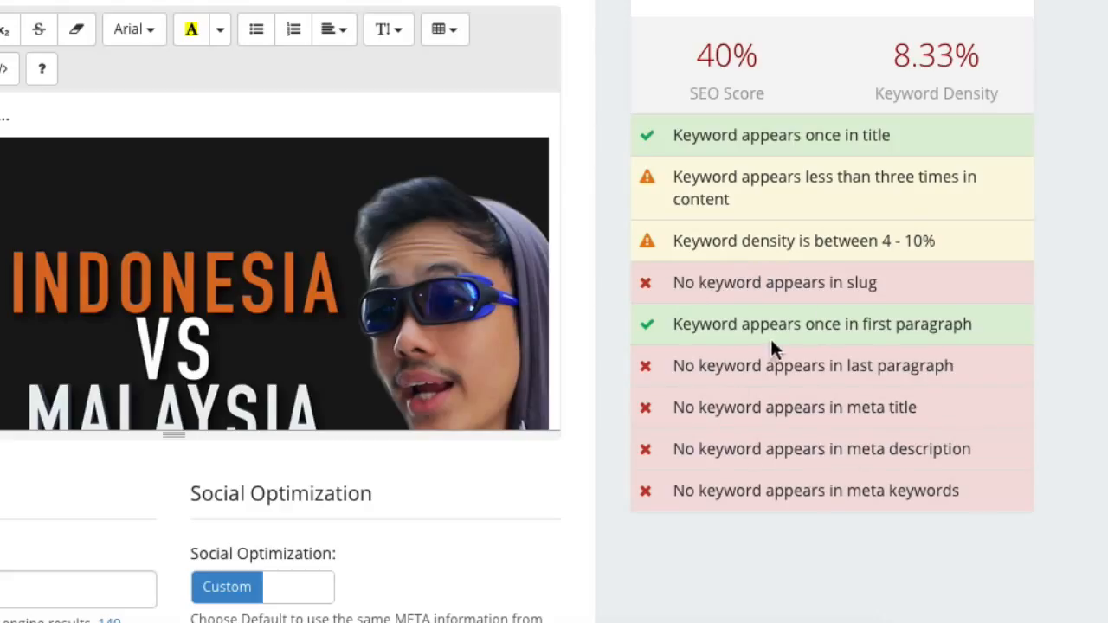
scroll(770, 342, up, 1)
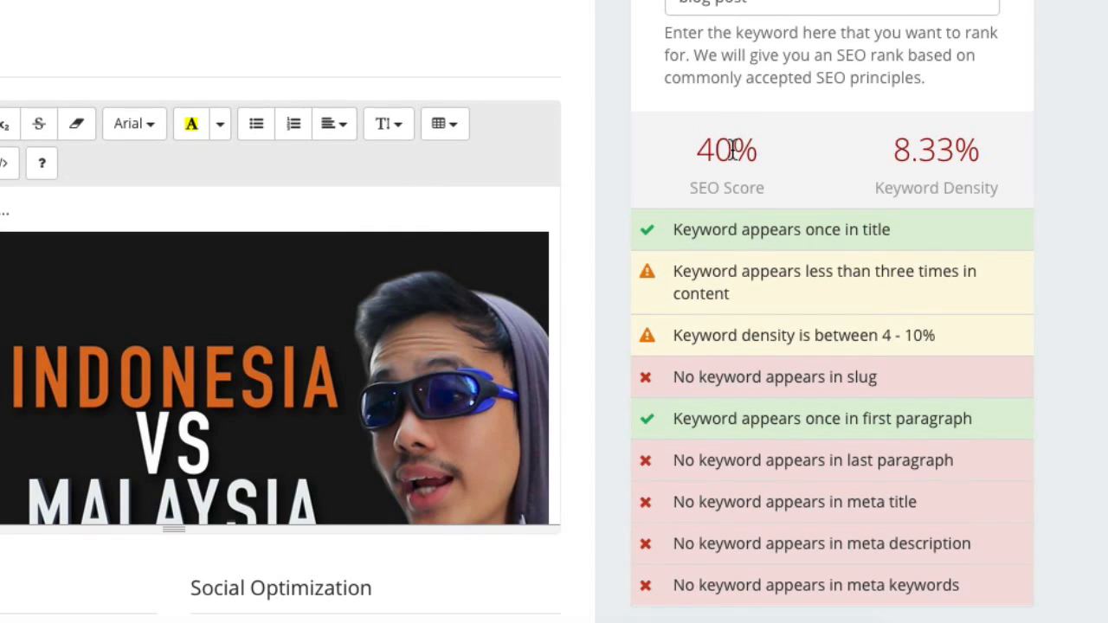
Choose korek.jpg as the post's featured image and save the changes.
scroll(649, 181, up, 4)
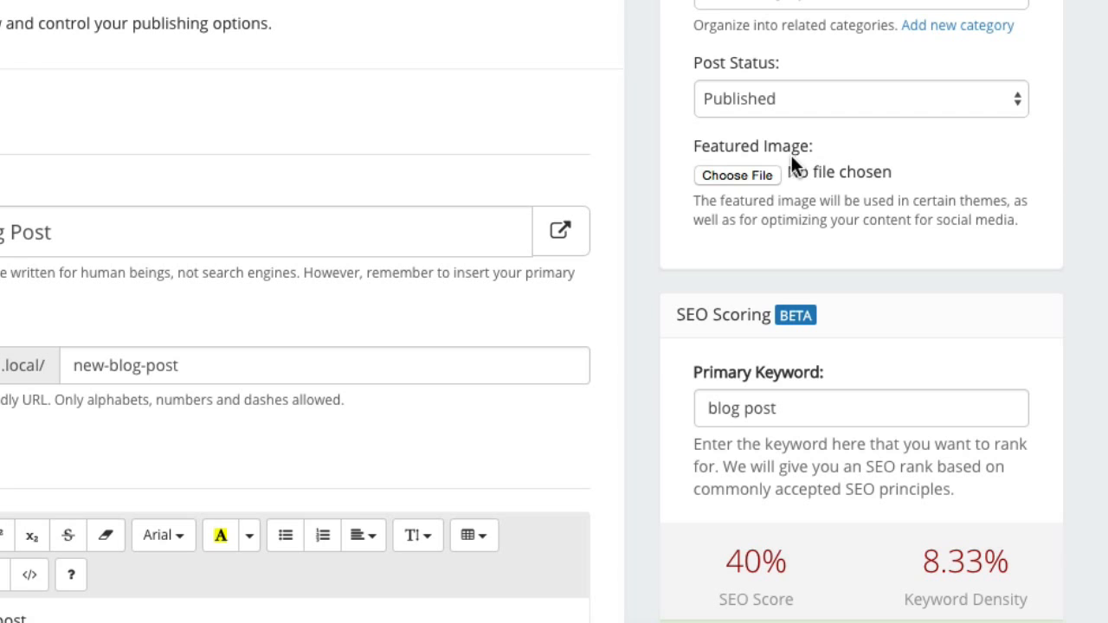
click(749, 180)
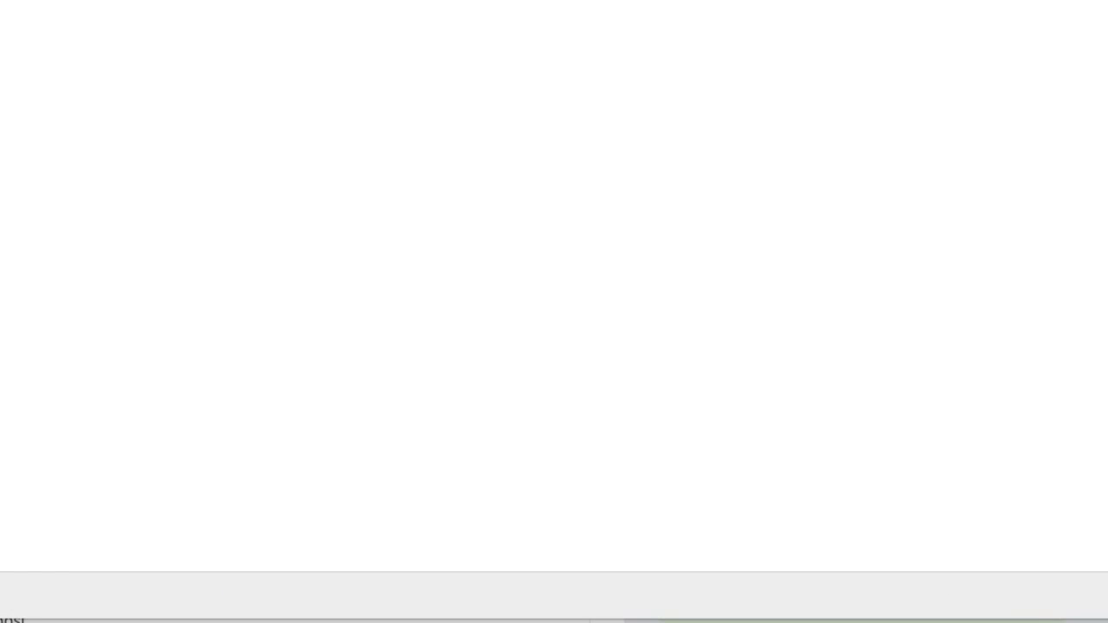
click(52, 308)
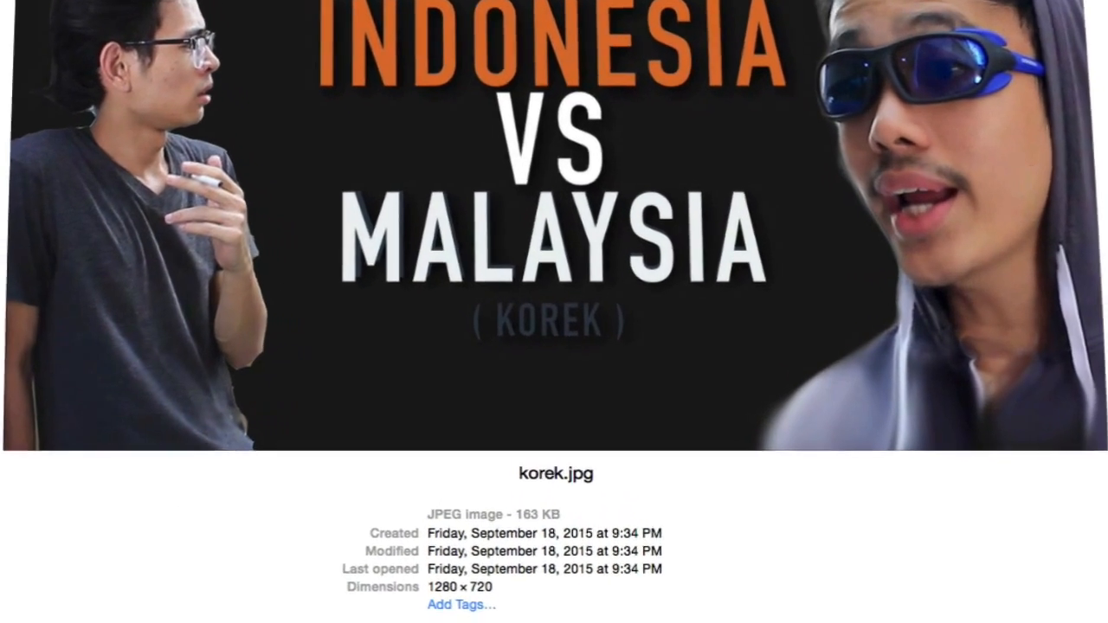
click(1071, 610)
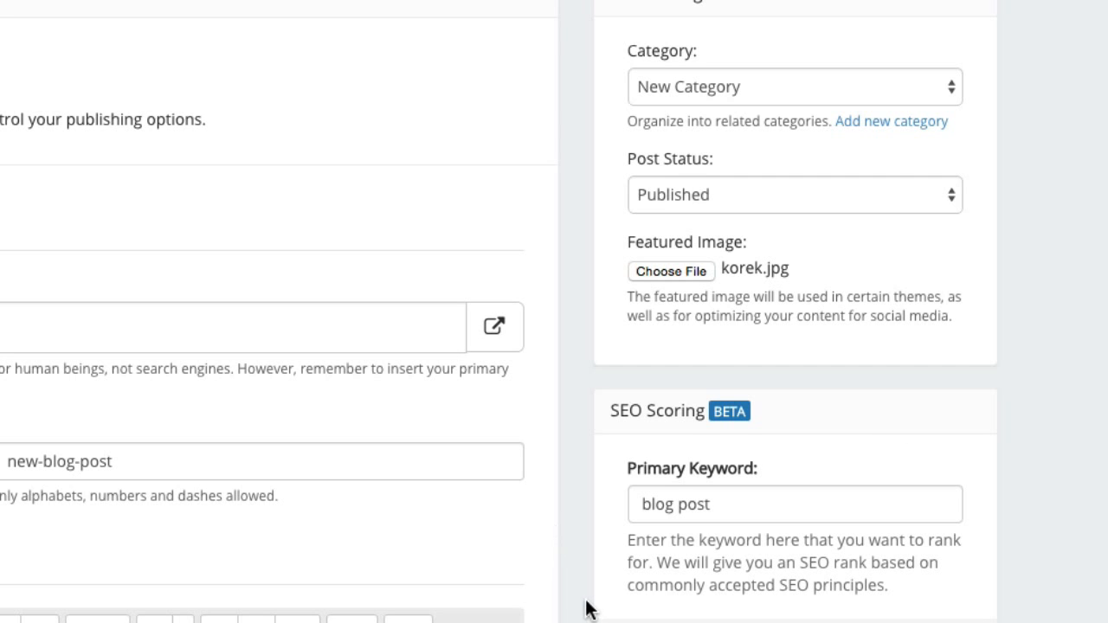
scroll(586, 609, down, 10)
scroll(586, 608, down, 2)
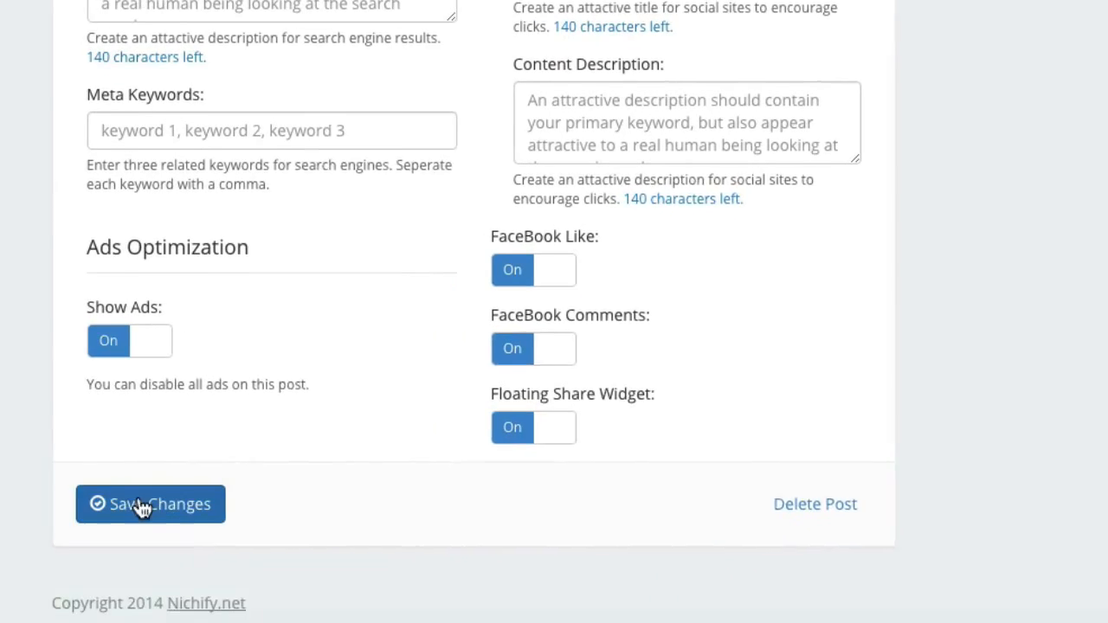
click(168, 516)
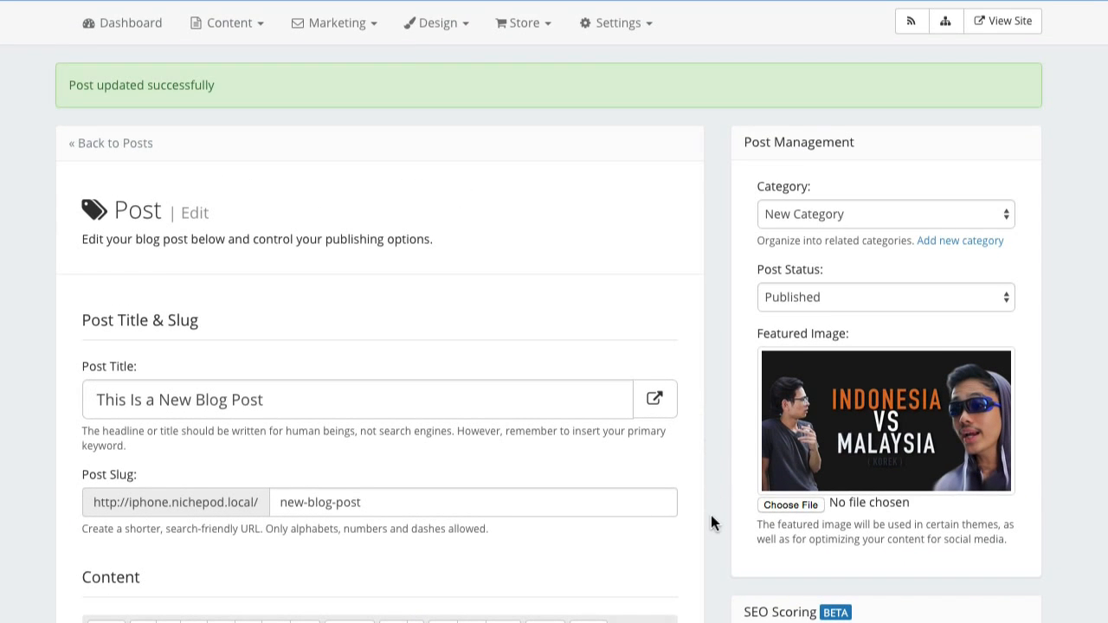
Look over the updated post's featured image preview and its label, and return to the beginning of the edit page.
scroll(711, 516, down, 5)
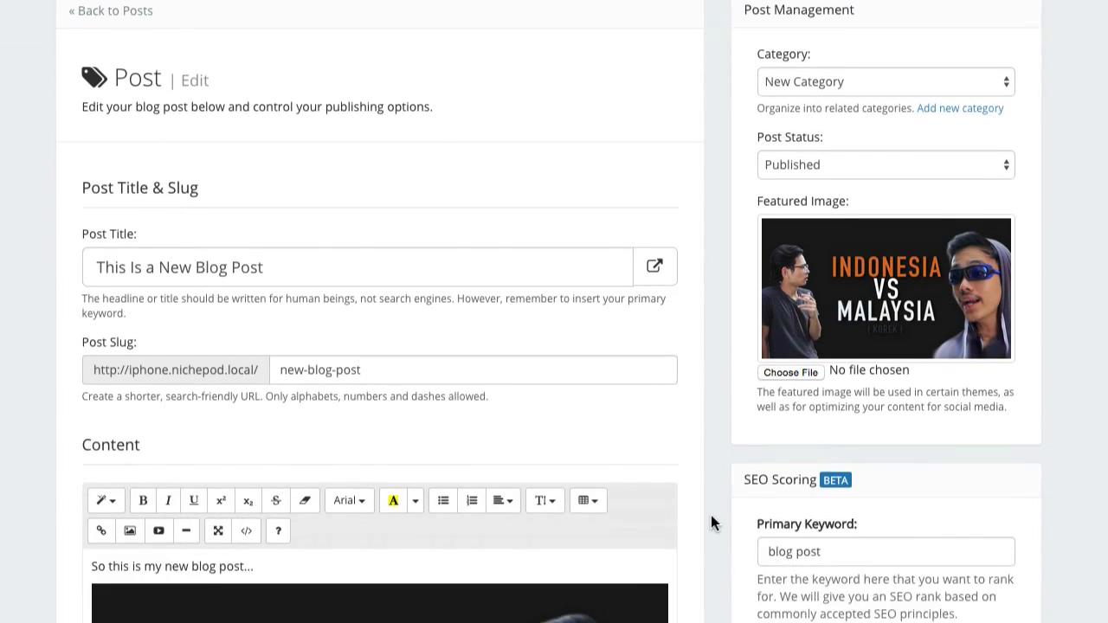
scroll(711, 522, up, 1)
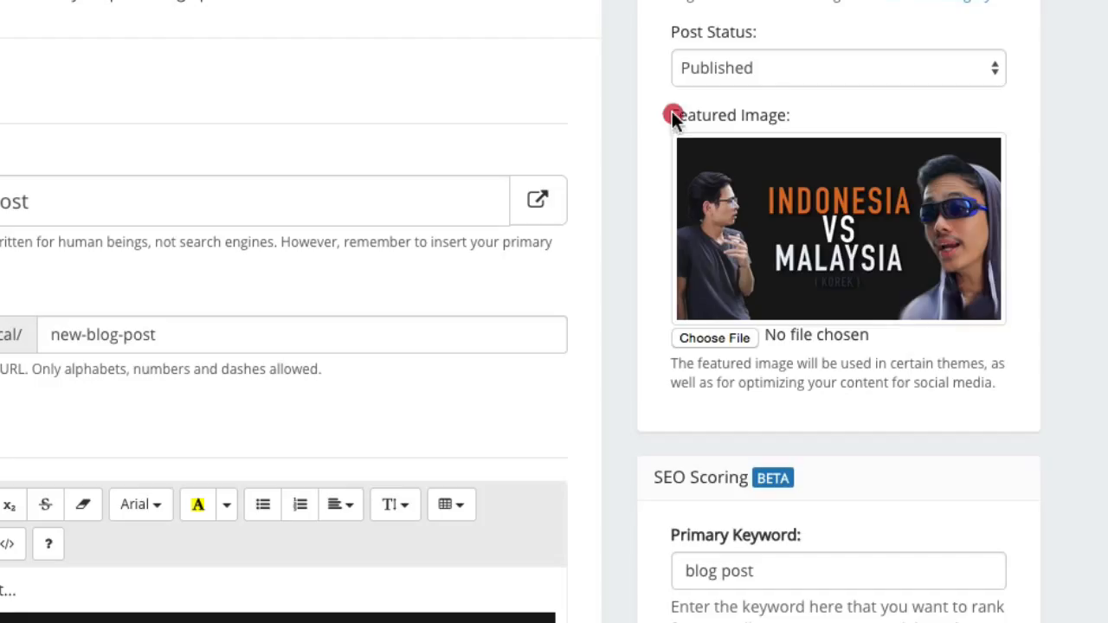
drag(673, 114, 786, 115)
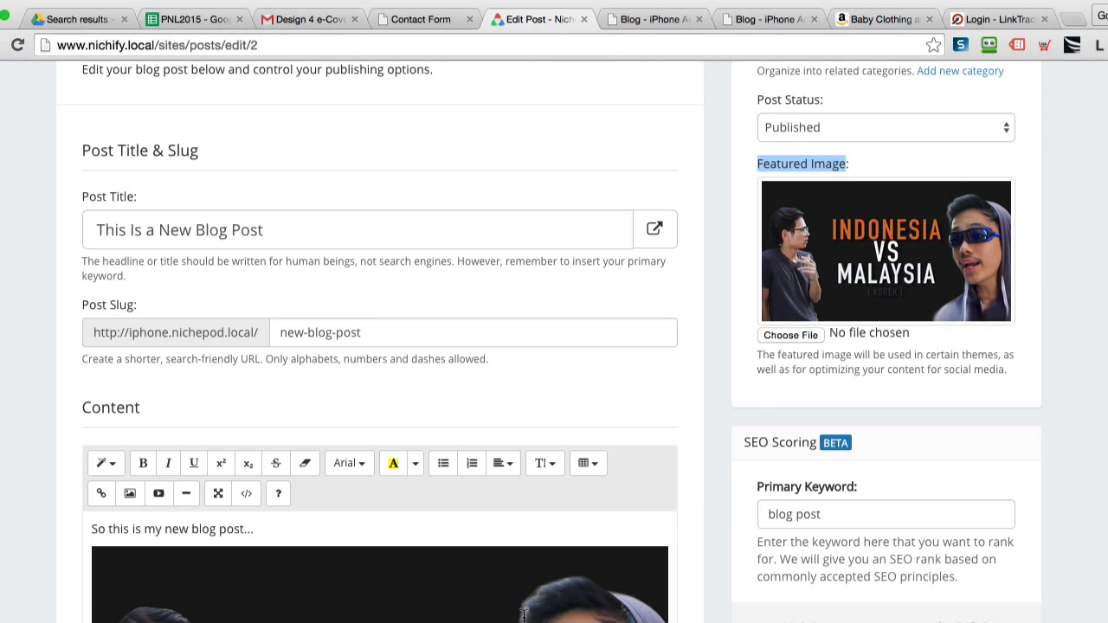
click(694, 556)
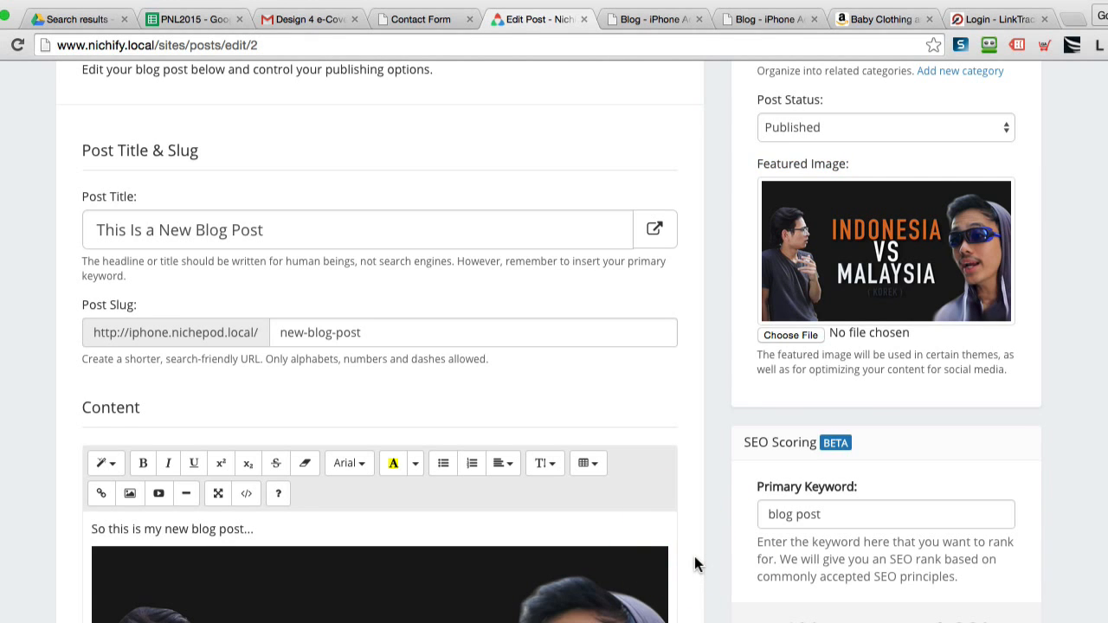
scroll(694, 556, up, 4)
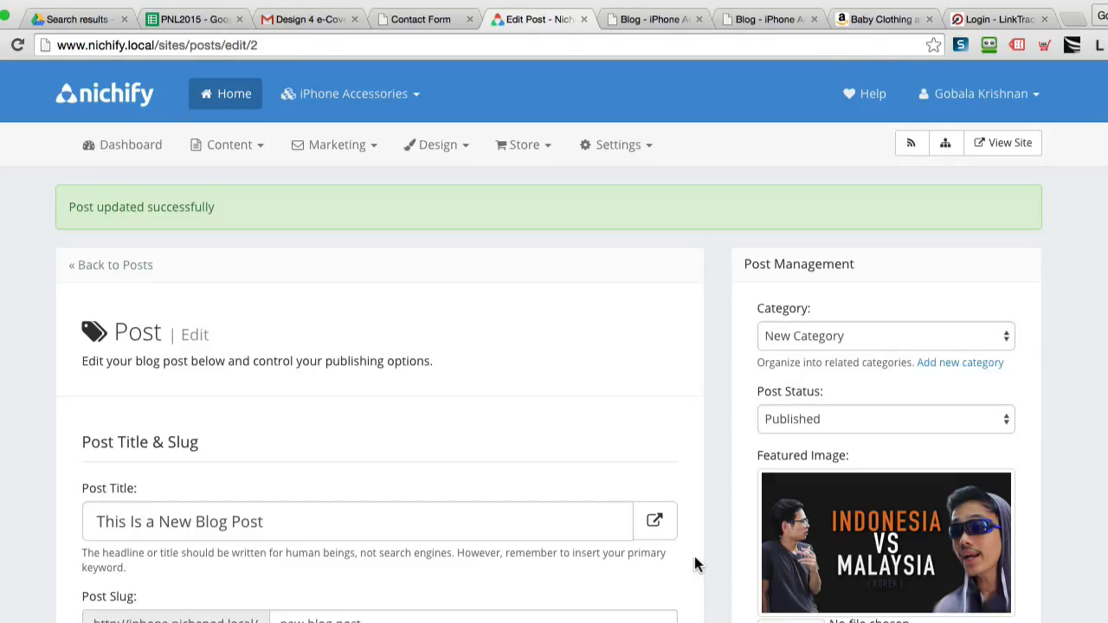